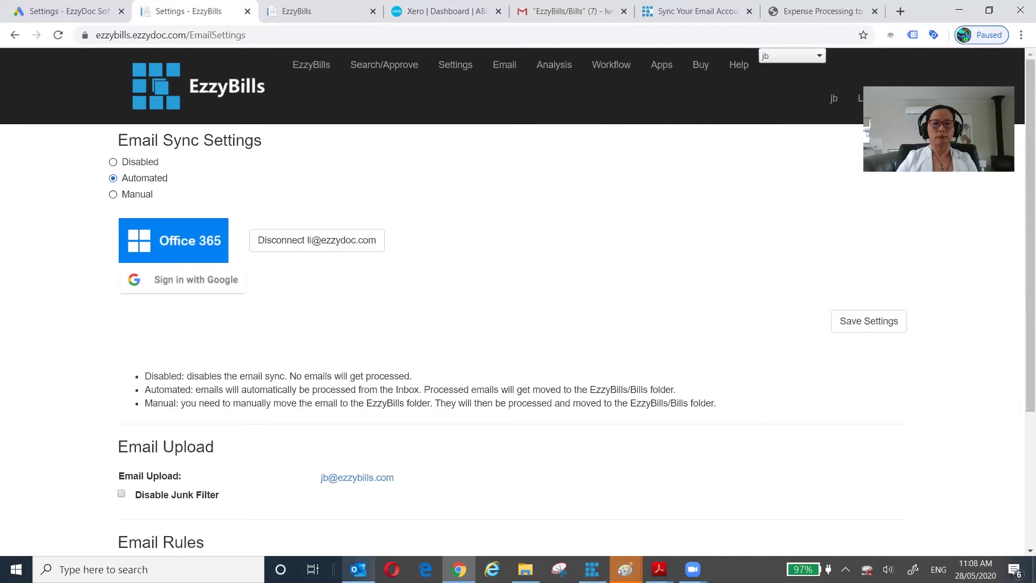
- Show the EzzyBills Email Sync Settings page, set to Automated sync with Office 365 connected
mouse_move(359, 570)
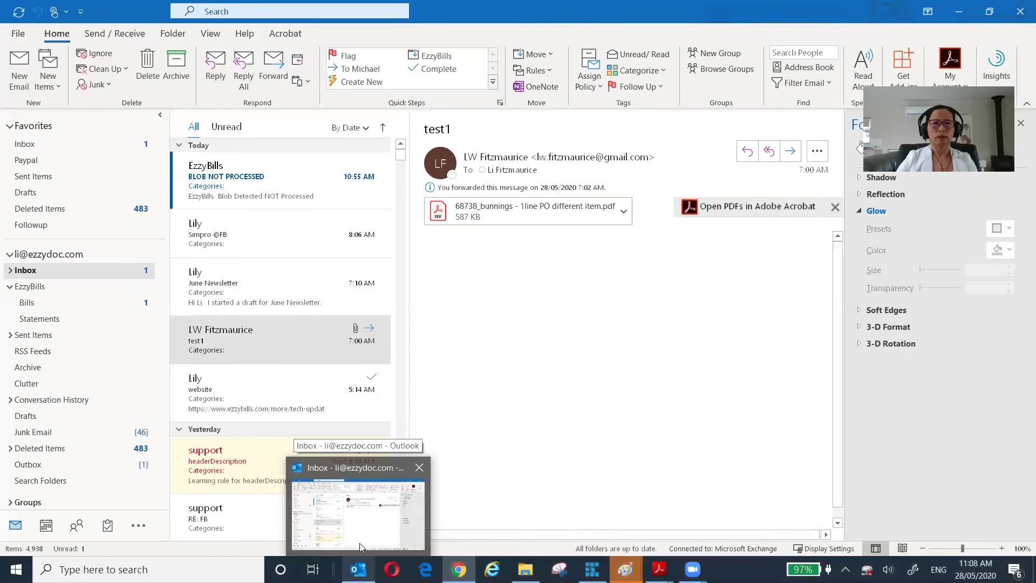
- In Outlook, view the test3 message in the EzzyBills Bills folder, then start a new email
click(359, 543)
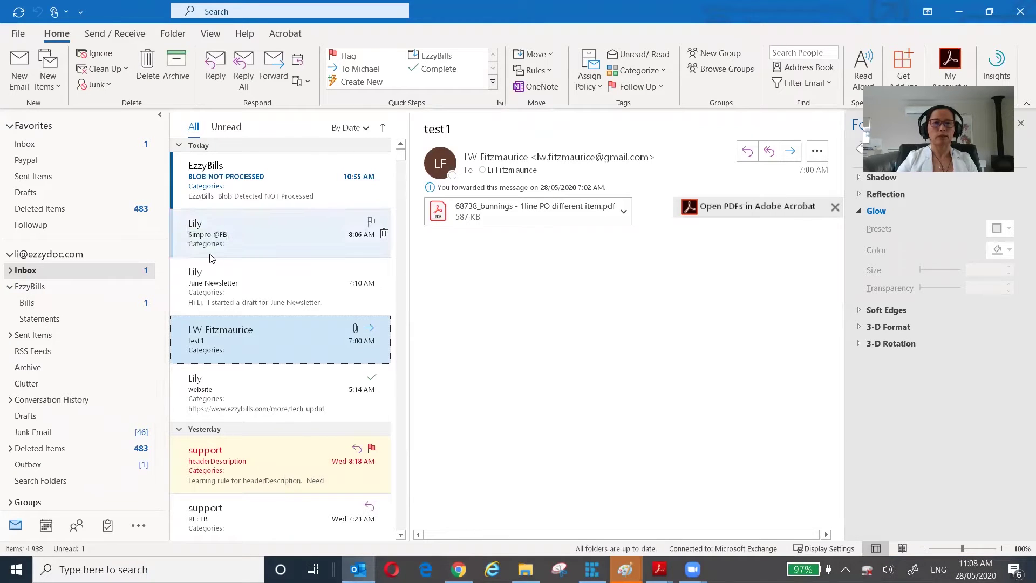
click(74, 308)
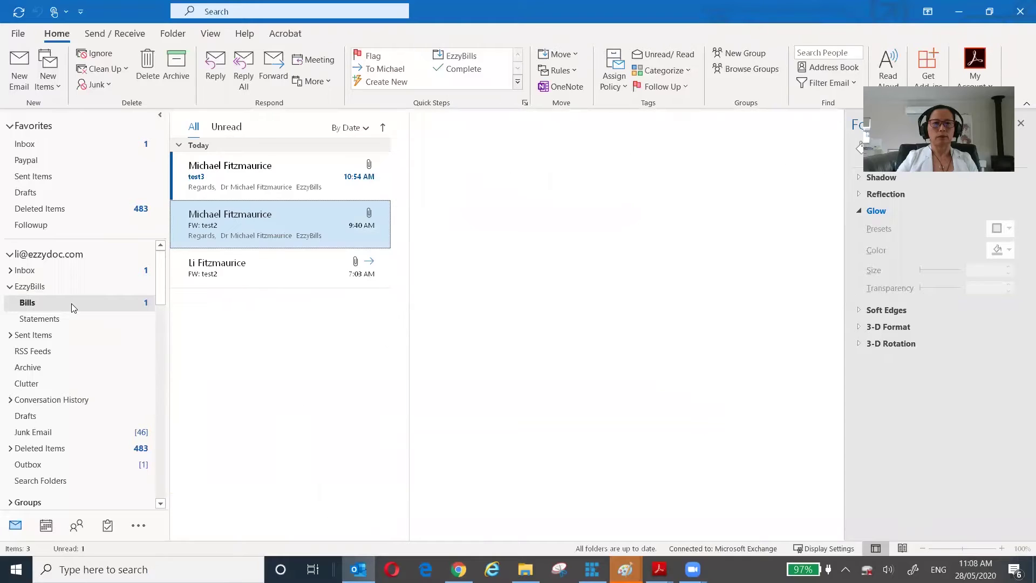
click(247, 177)
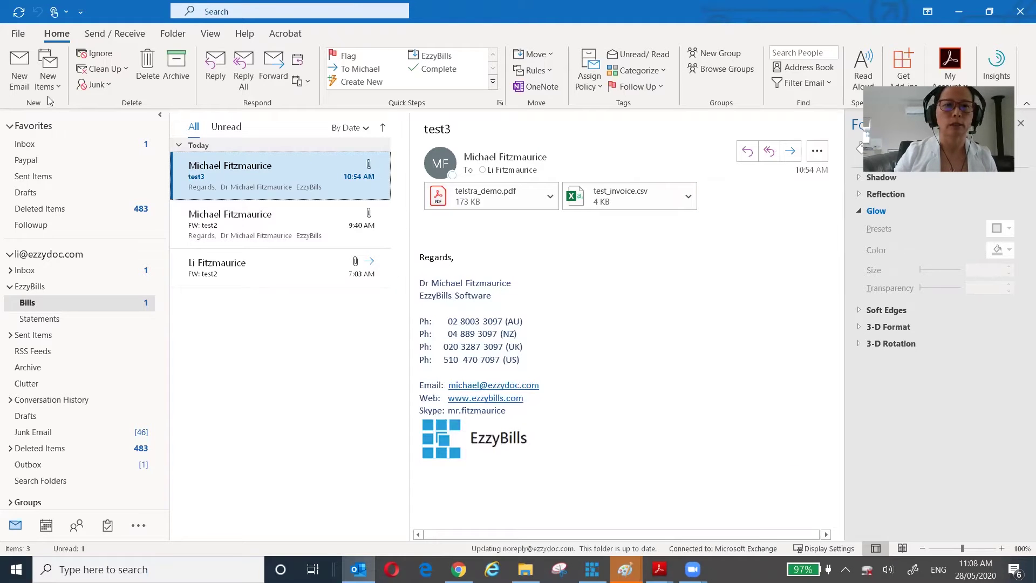
click(14, 76)
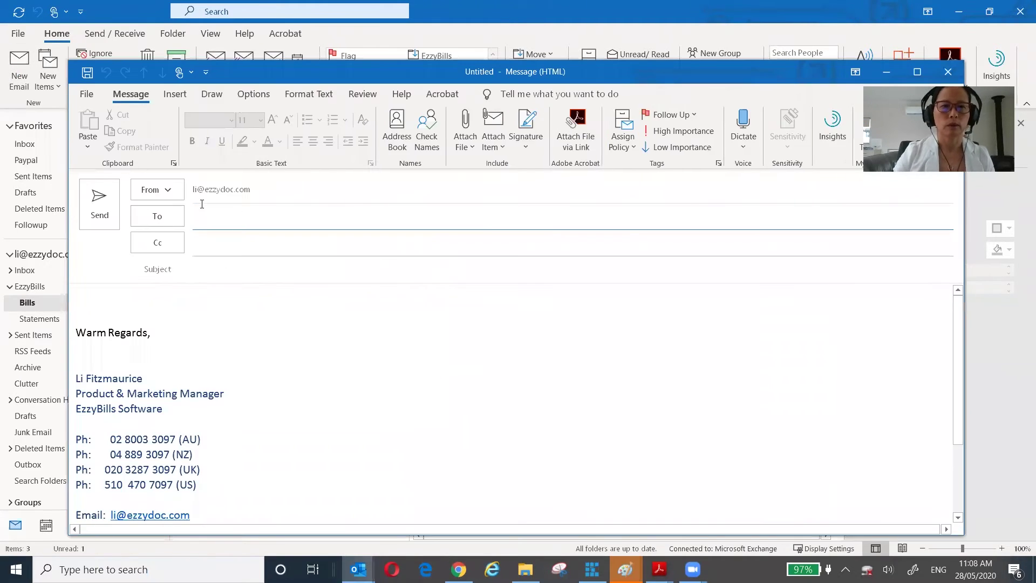
- Draft an email from the other mailbox to a recent contact with subject test100
click(169, 190)
click(189, 222)
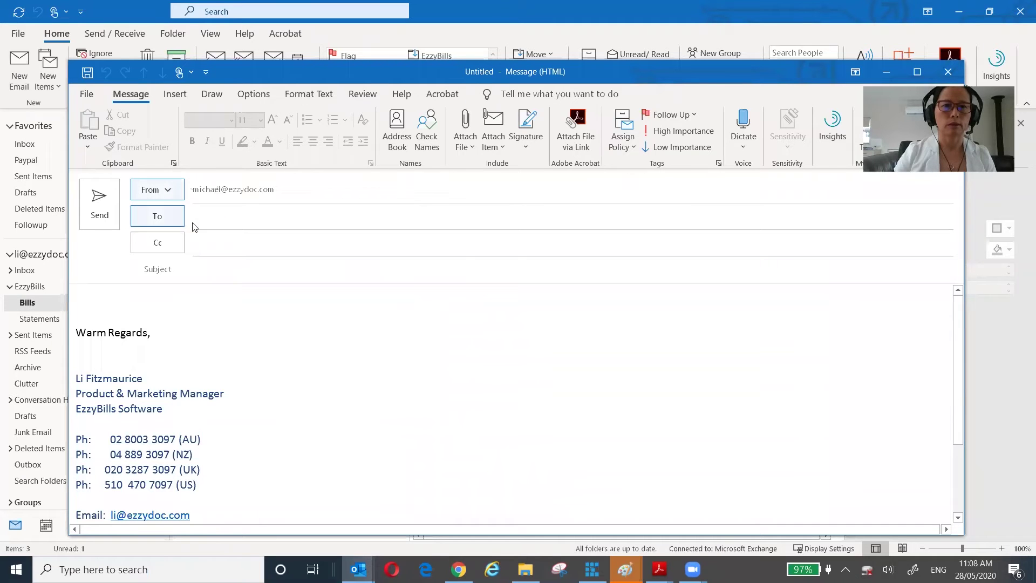
click(254, 221)
text(li)
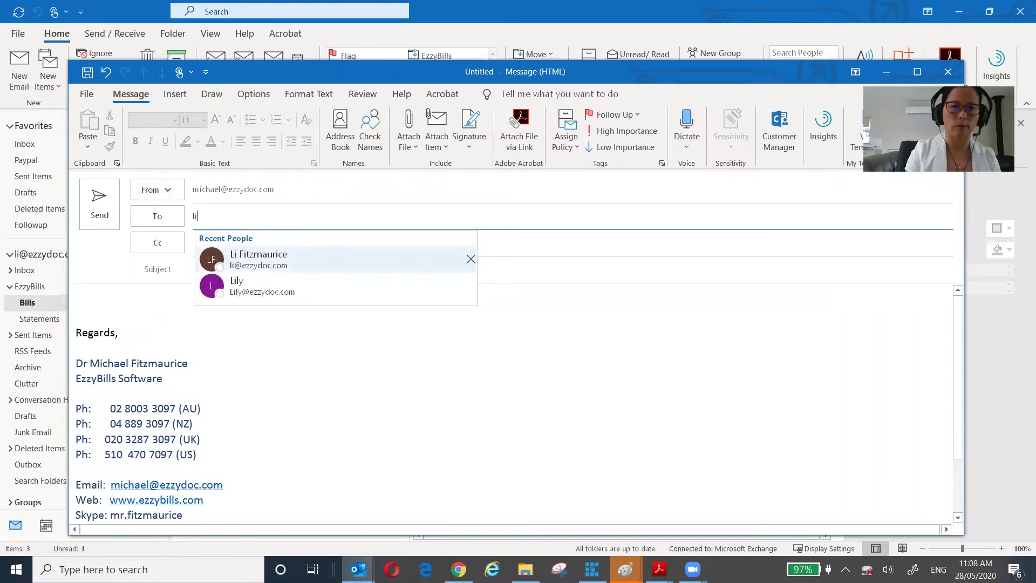
click(264, 259)
click(274, 270)
text(test)
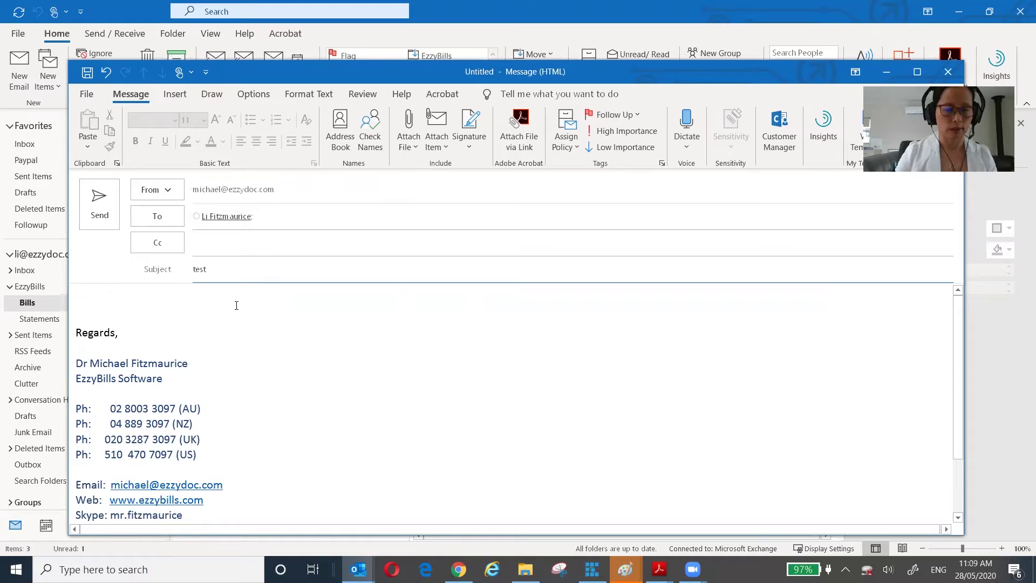
text(100)
click(227, 312)
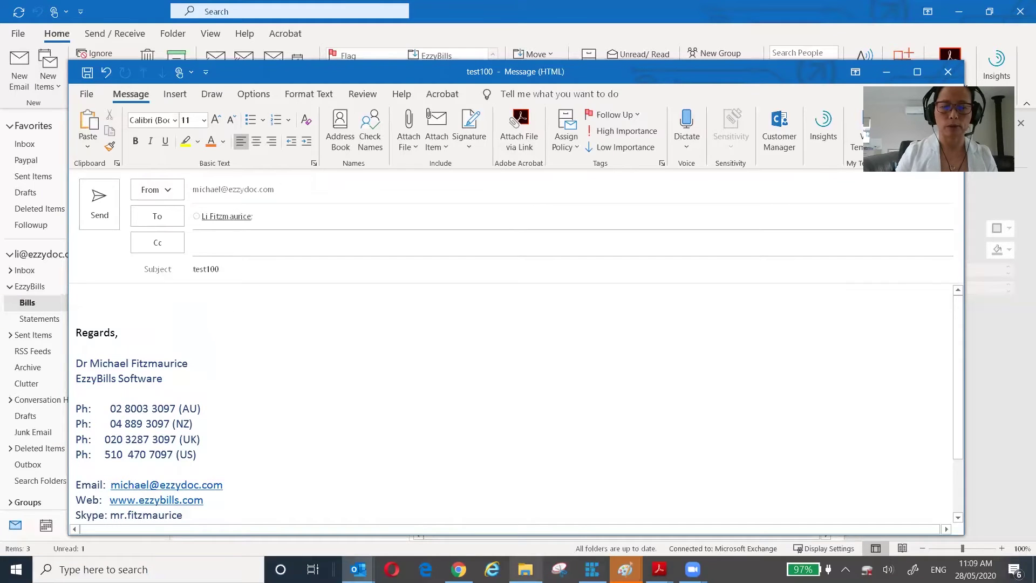
click(527, 542)
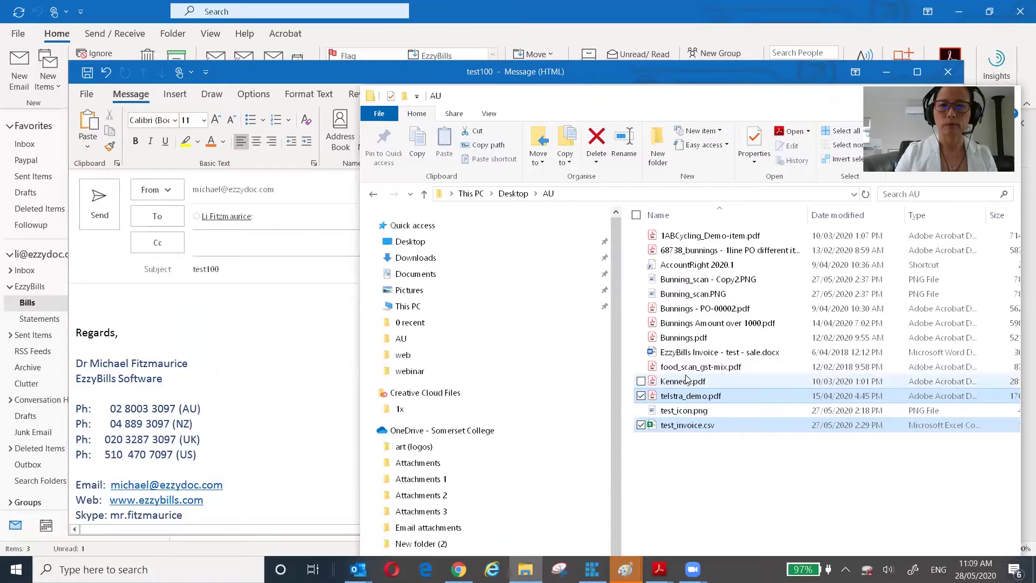
- Attach Kennedy.pdf from the AU folder to the test100 email and send it
drag(688, 383, 208, 298)
click(101, 216)
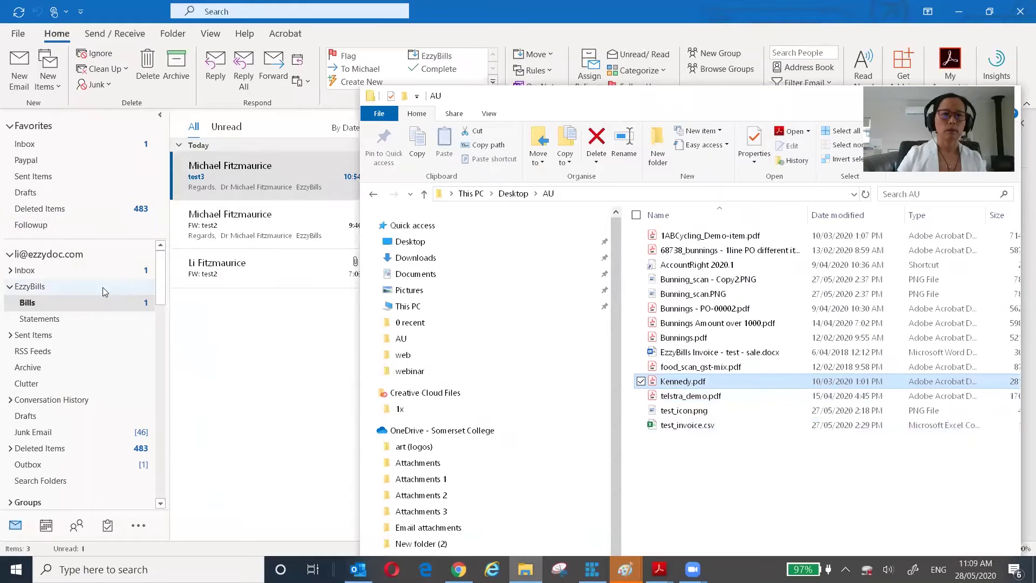
click(47, 274)
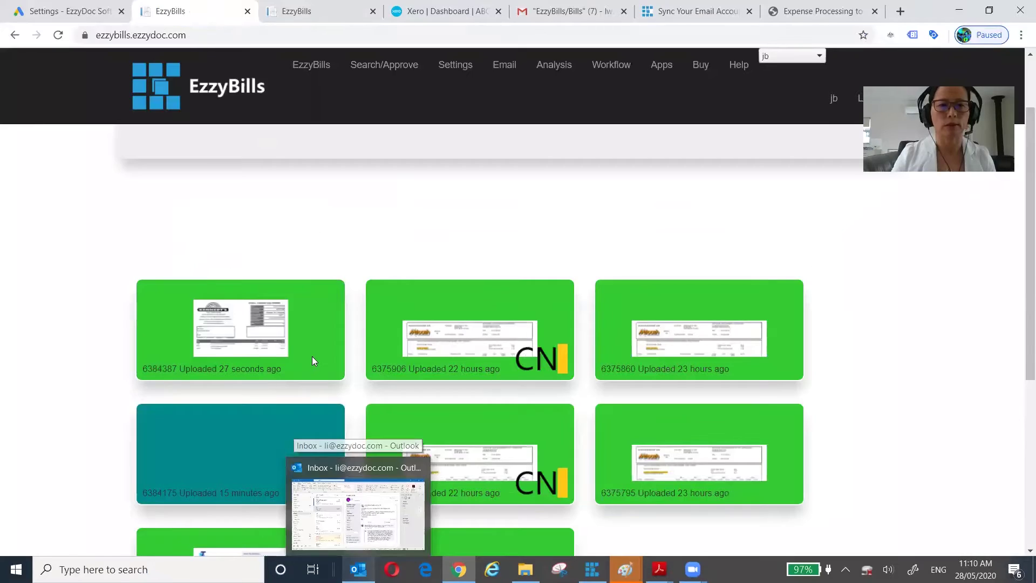
mouse_move(275, 354)
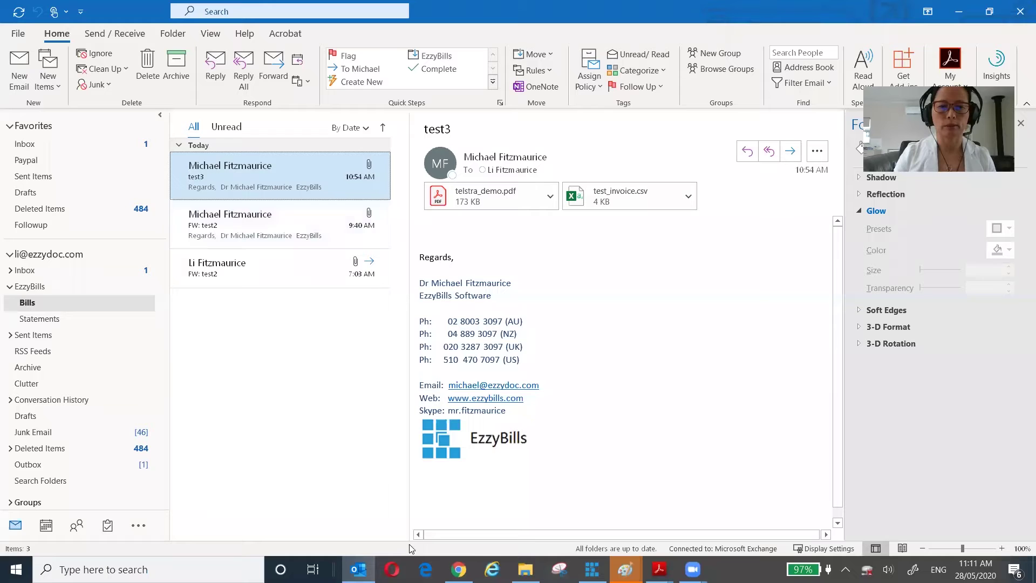
- Select Outlook's top-level EzzyBills folder, which holds no messages
mouse_move(459, 569)
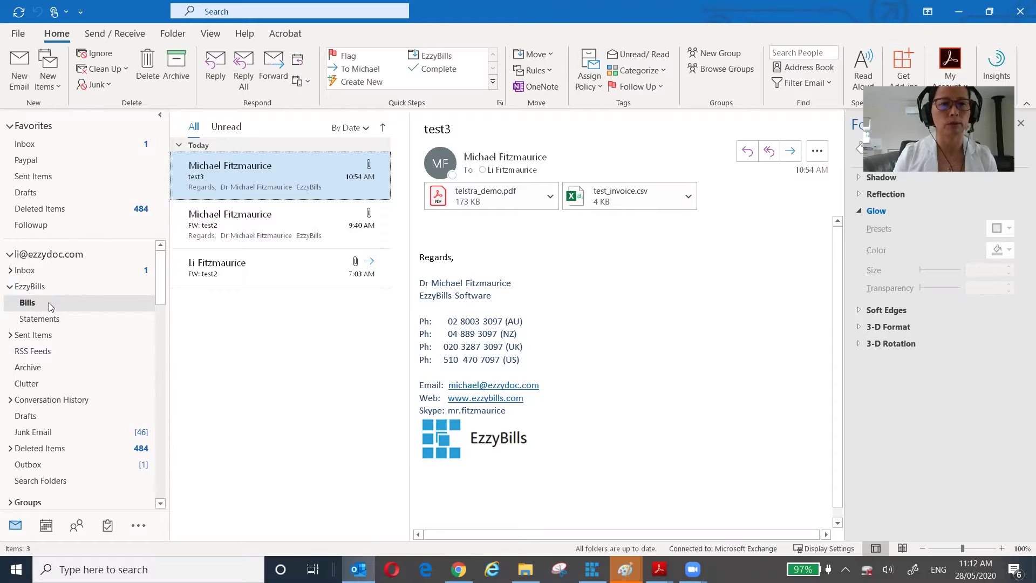
key(Up)
mouse_move(386, 507)
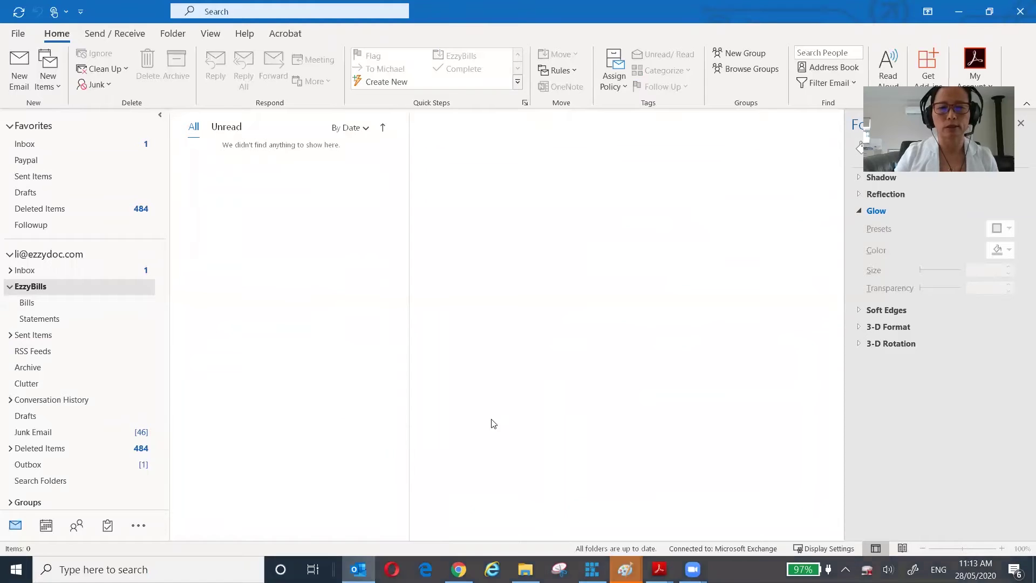
mouse_move(459, 569)
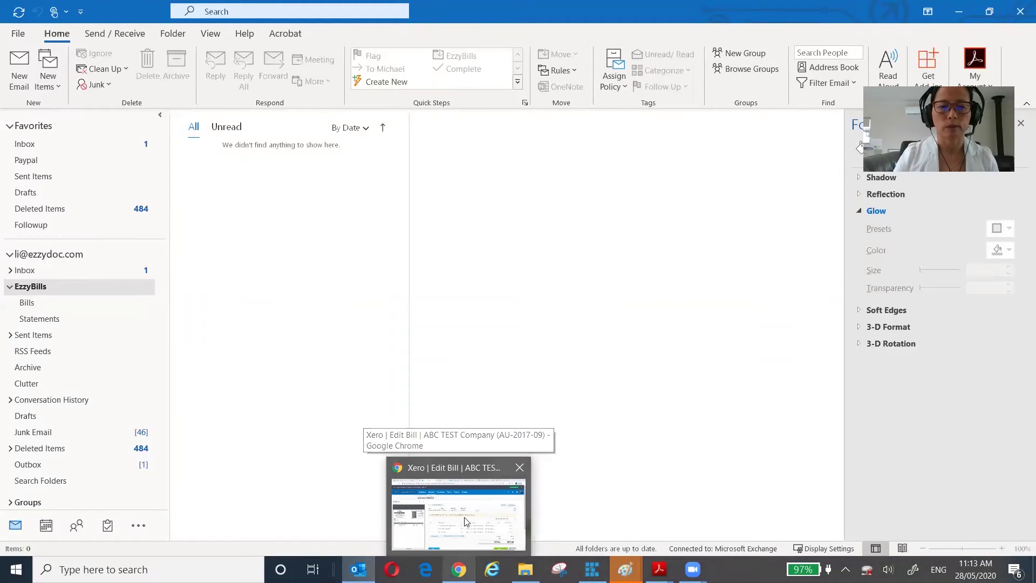
click(466, 537)
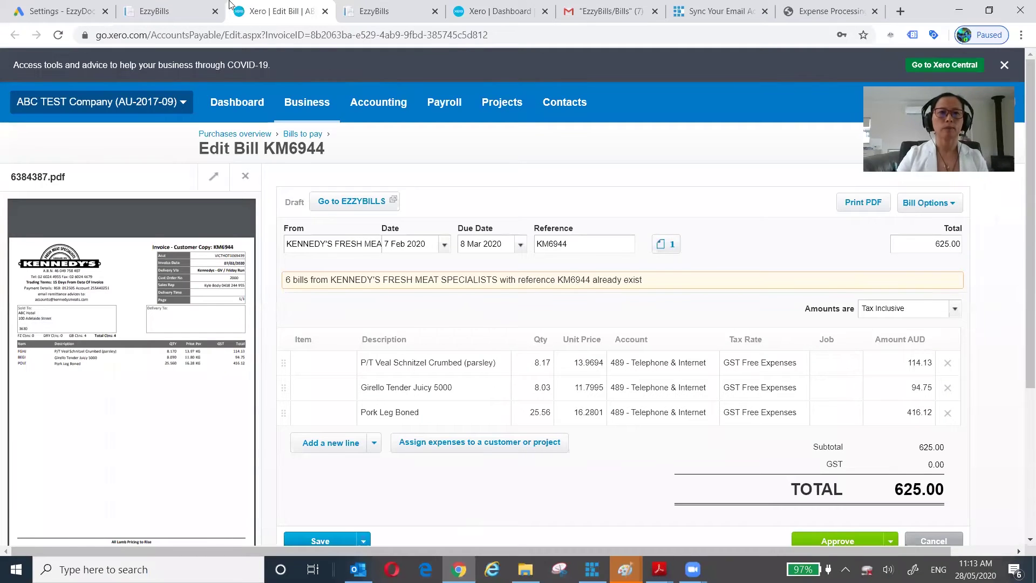
- Leave the Xero KM6944 bill and return to the EzzyBills email settings
click(167, 11)
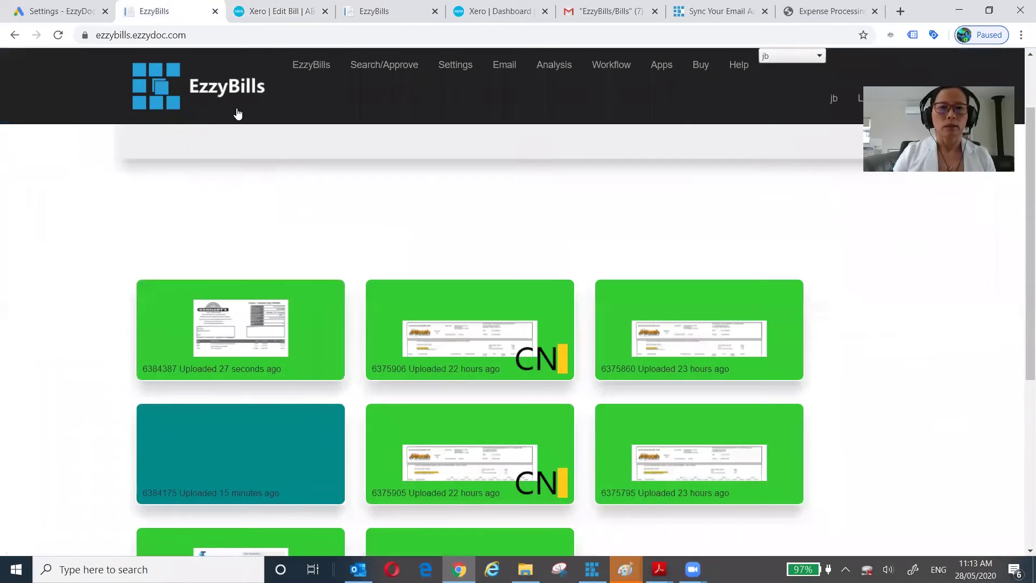
click(510, 69)
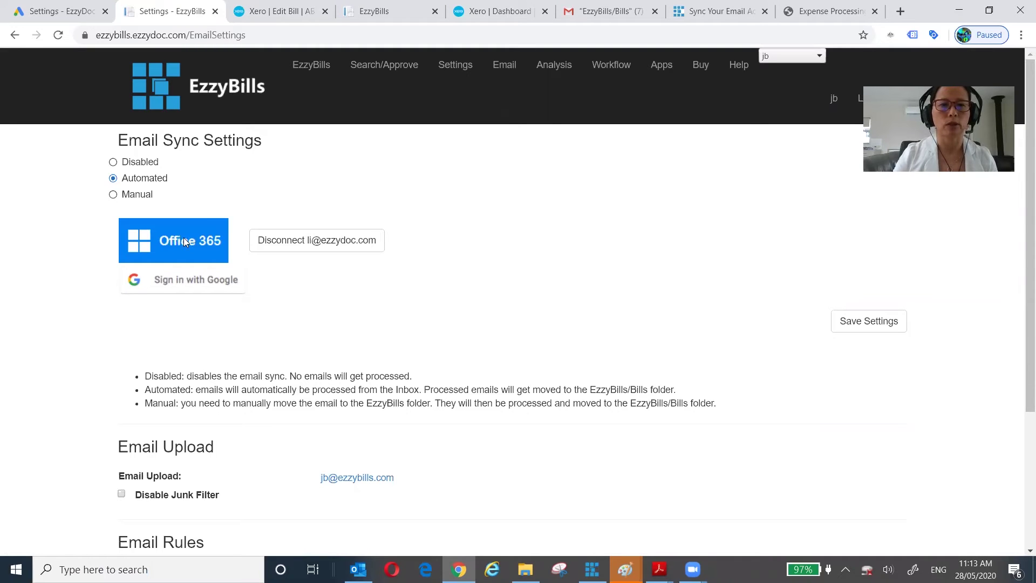
- Disconnect Office 365, switch email sync to Manual, and reconnect the Office 365 mailbox
click(334, 244)
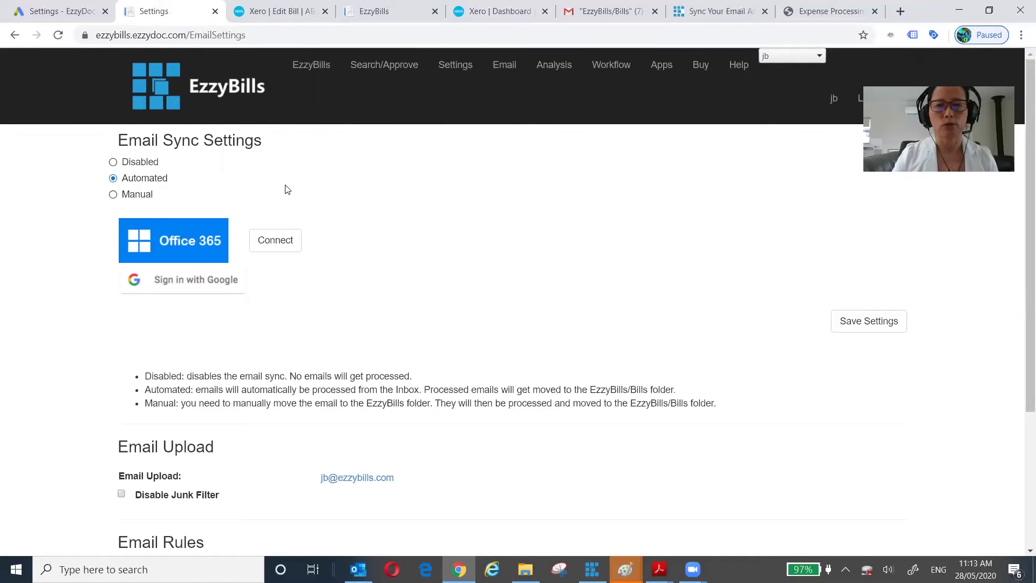
click(114, 195)
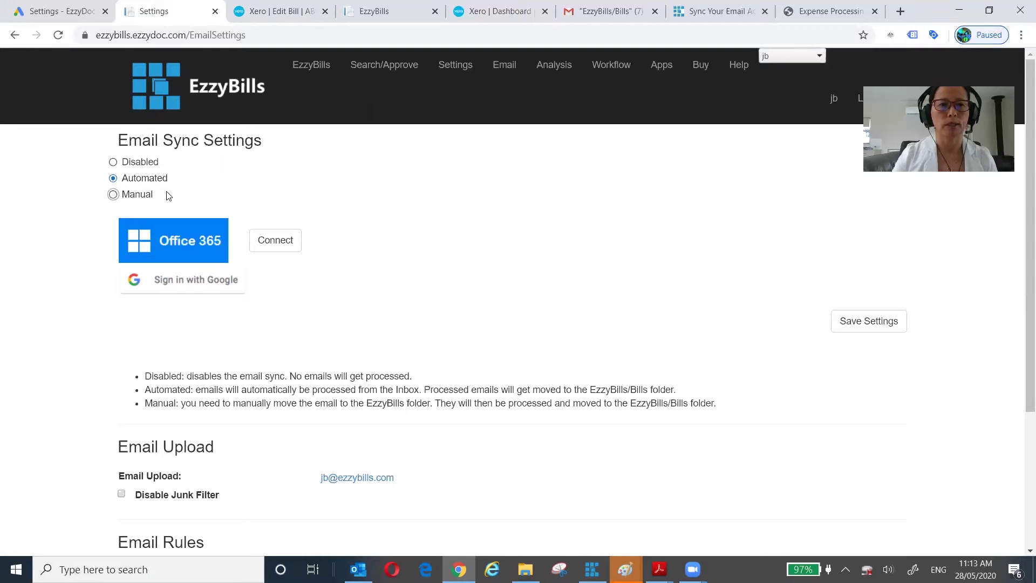
click(275, 243)
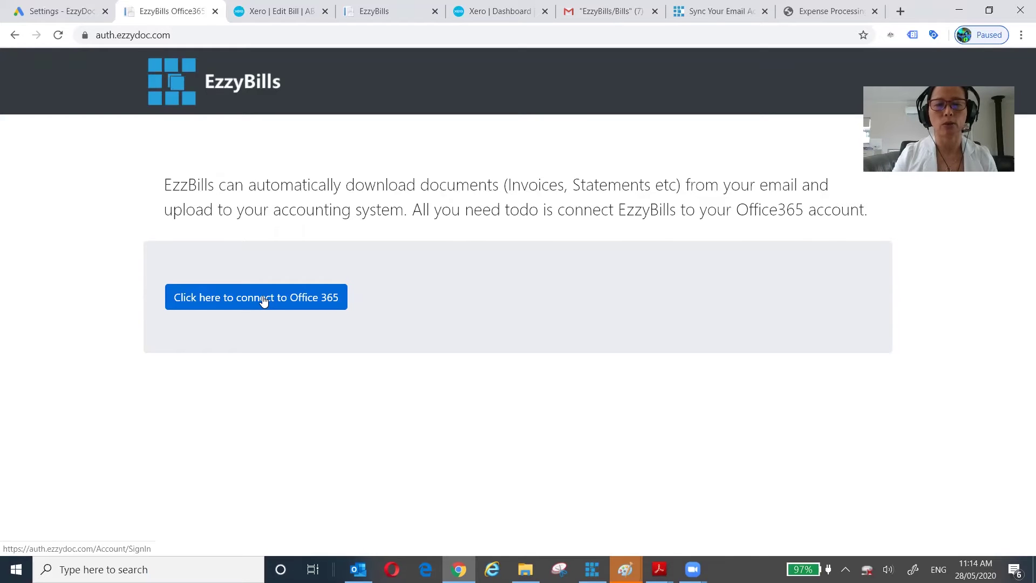
click(264, 301)
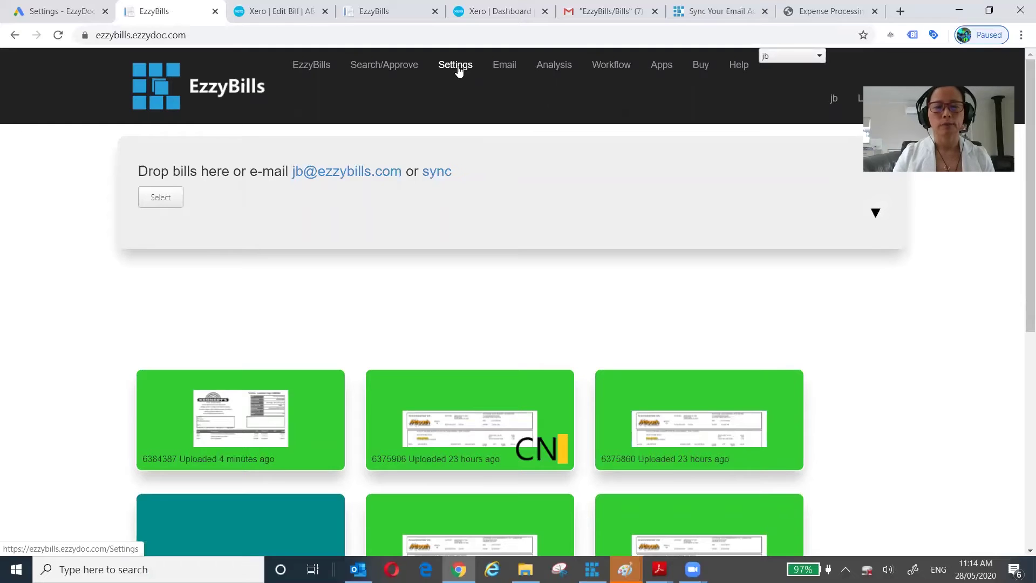
- Confirm email sync is Manual with Office 365 connected, then return to Outlook
click(509, 66)
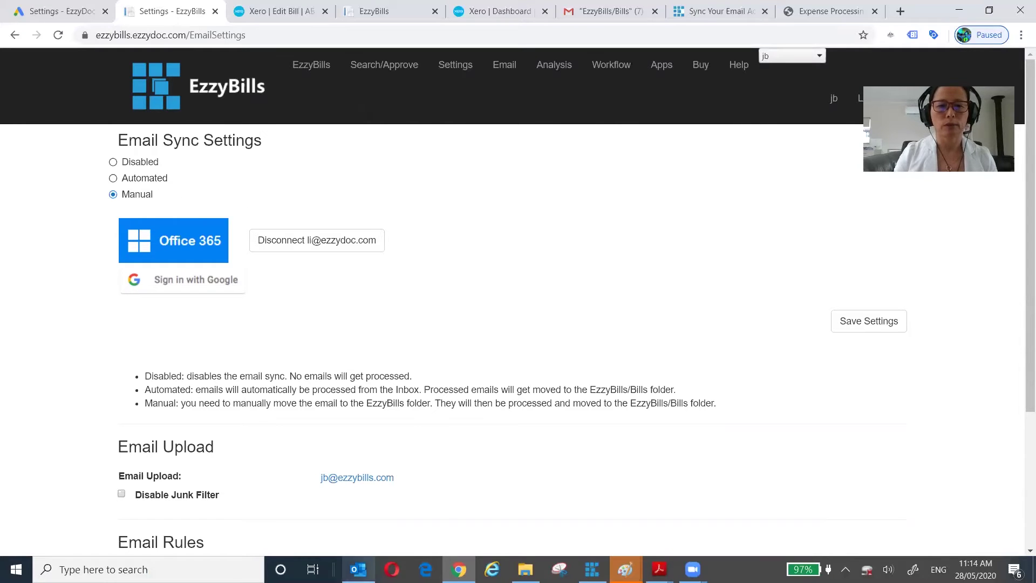
mouse_move(358, 570)
click(364, 534)
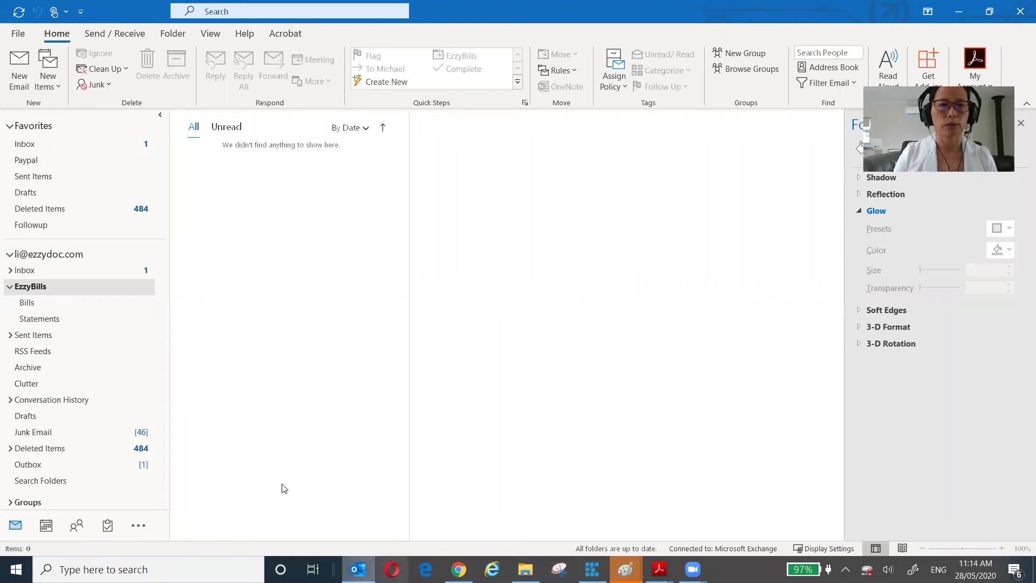
- Send a test101 email with '68738_bunnings - 1line PO different item.pdf' attached
click(20, 69)
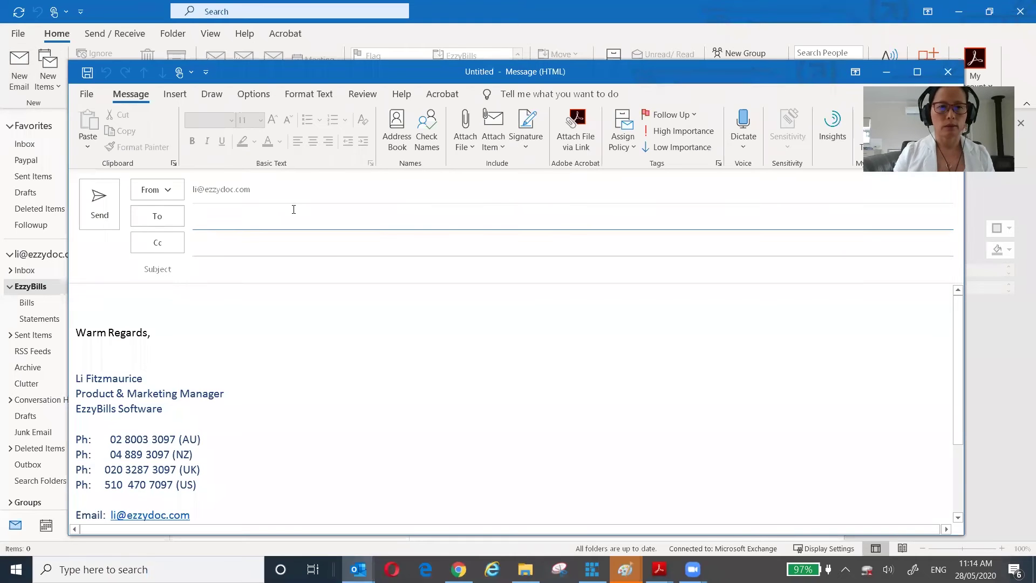
text(l)
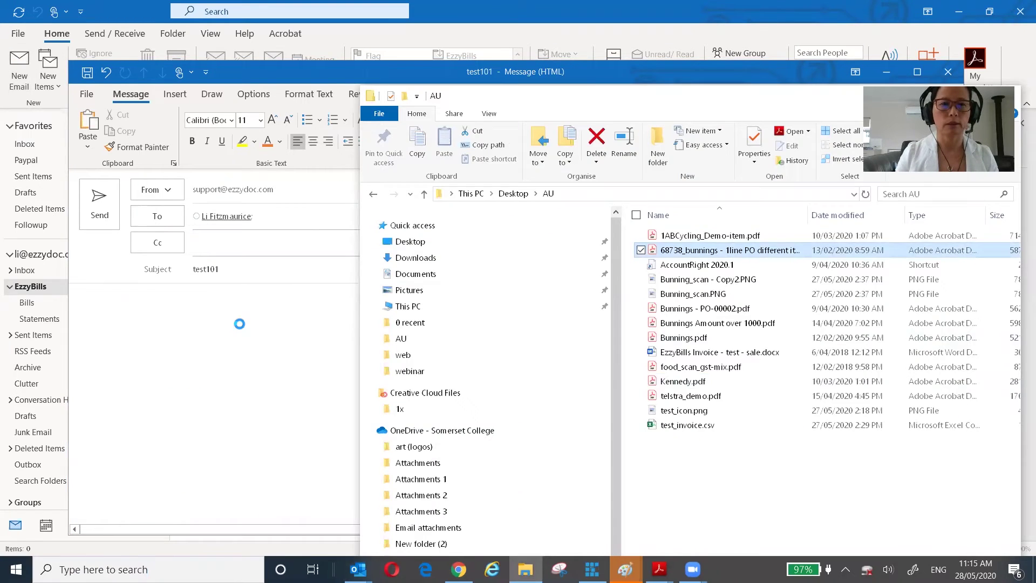
drag(702, 246, 239, 324)
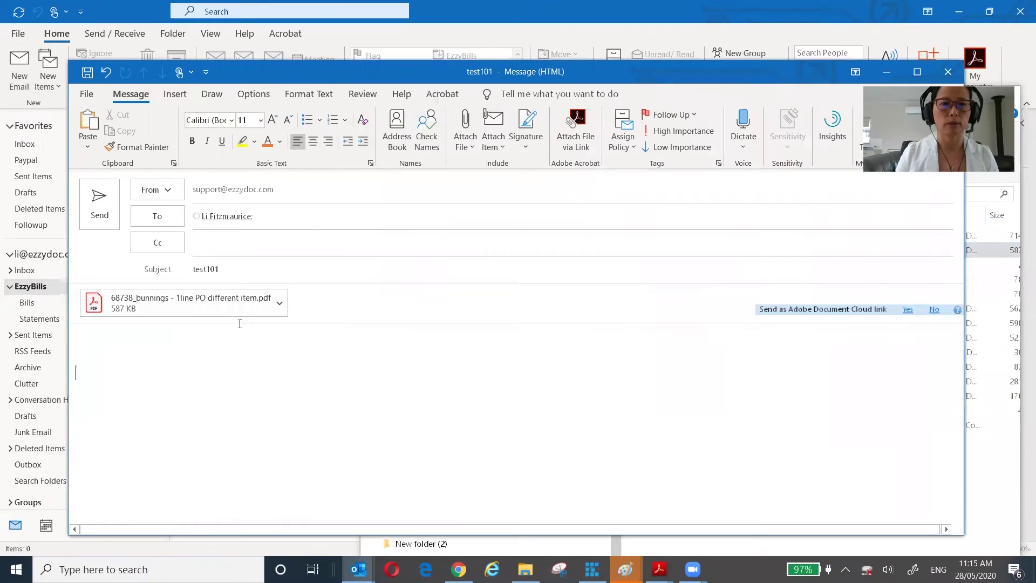
click(100, 212)
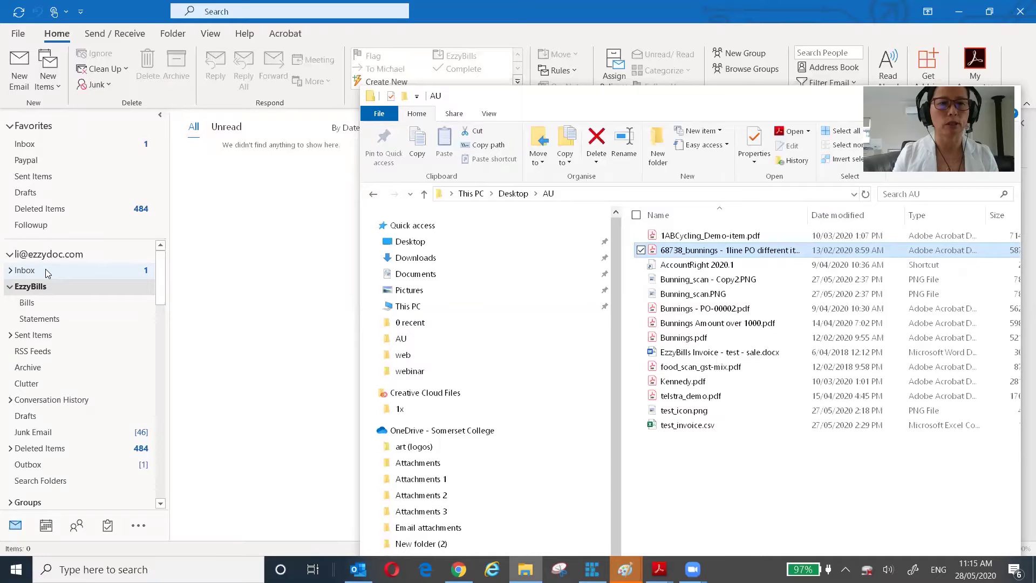
- Move the test message from the Inbox into the EzzyBills folder, then save the Manual sync settings
click(45, 269)
drag(238, 184, 28, 295)
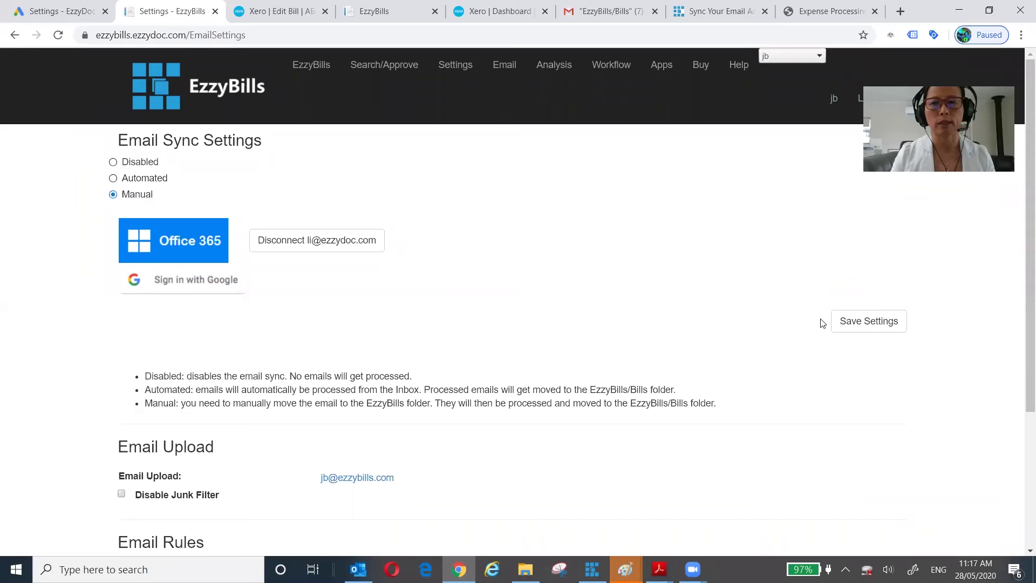
click(856, 324)
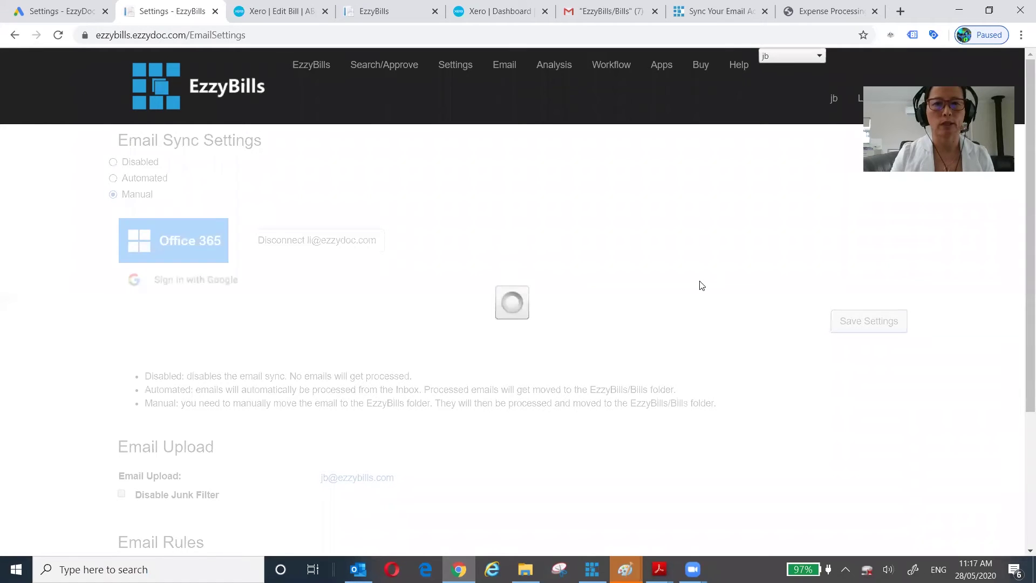
scroll(621, 271, down, 1)
scroll(623, 272, up, 1)
scroll(623, 273, down, 2)
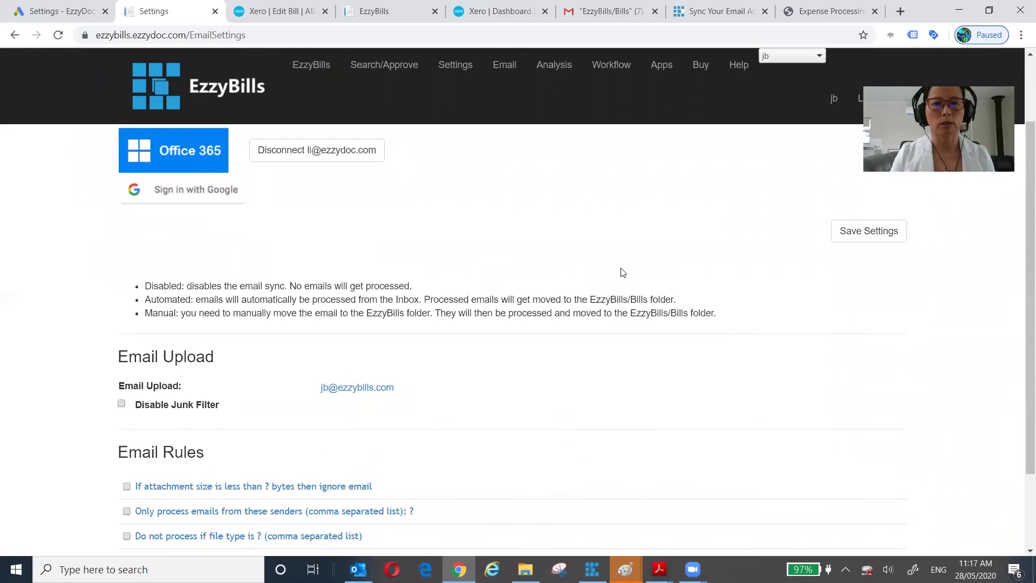
scroll(624, 273, down, 2)
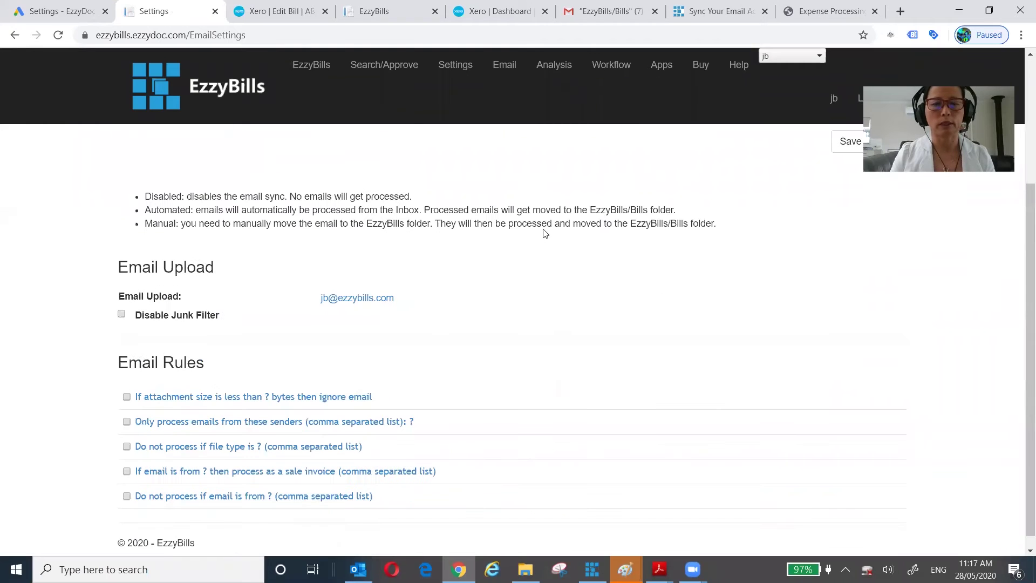
click(500, 72)
scroll(530, 284, down, 1)
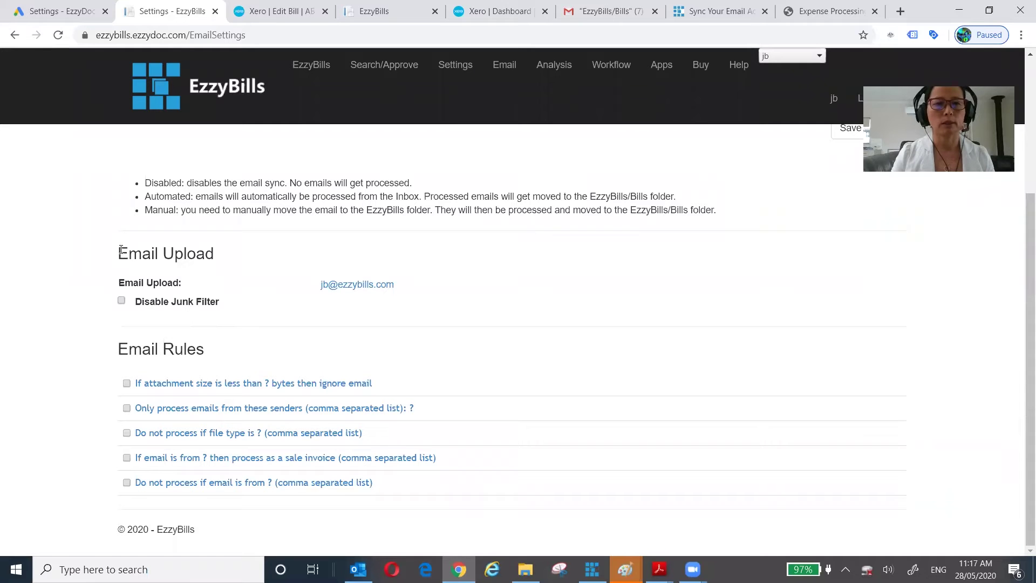
drag(119, 250, 280, 295)
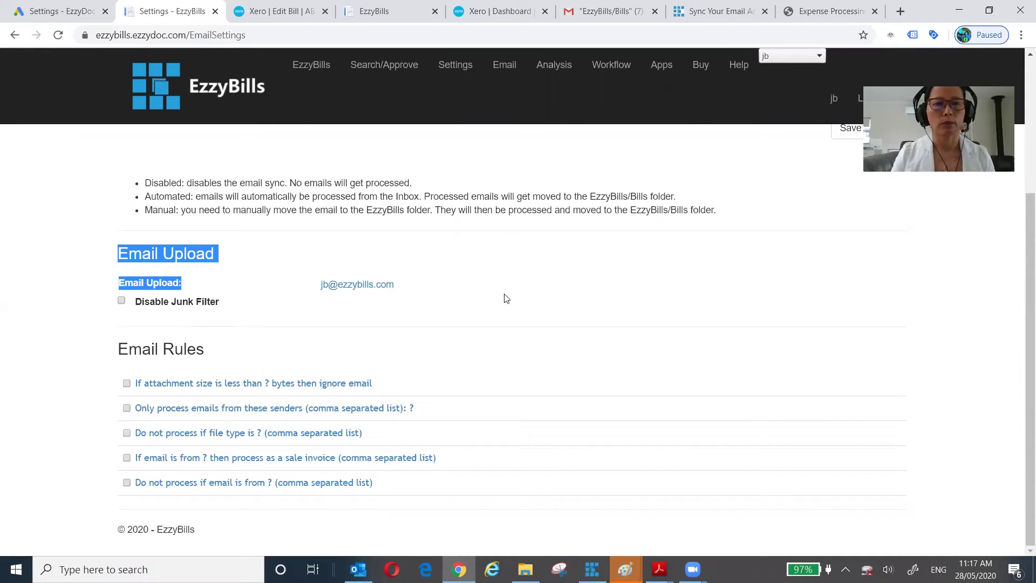
click(468, 290)
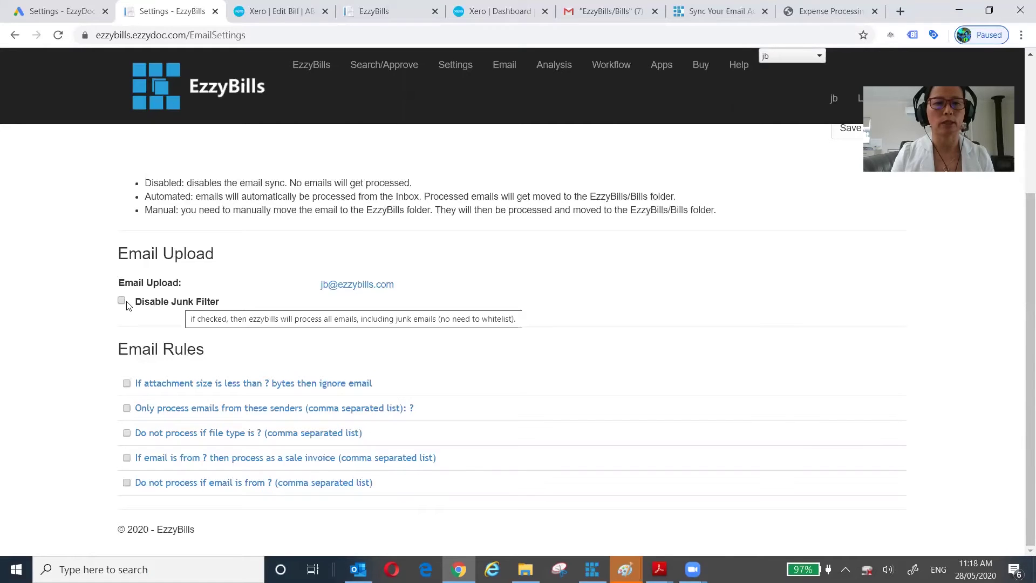
mouse_move(122, 305)
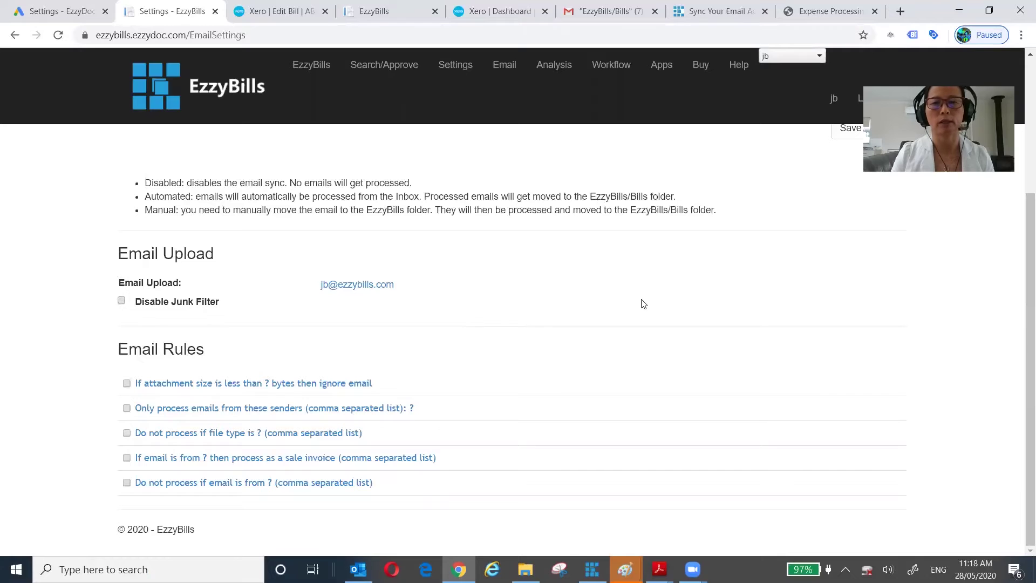
scroll(643, 300, up, 3)
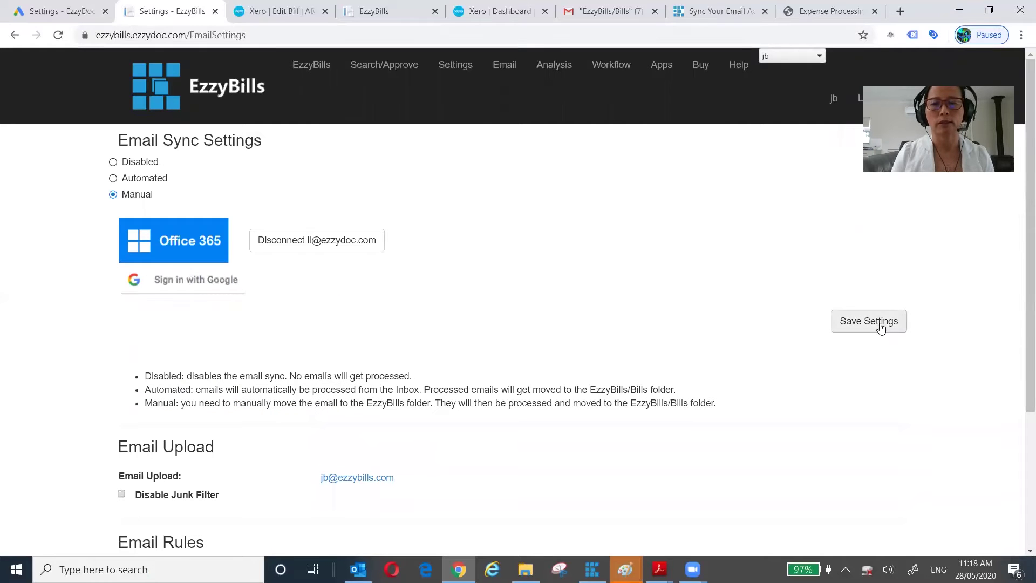
- Scroll the email settings page down to the Email Rules section
scroll(577, 269, down, 3)
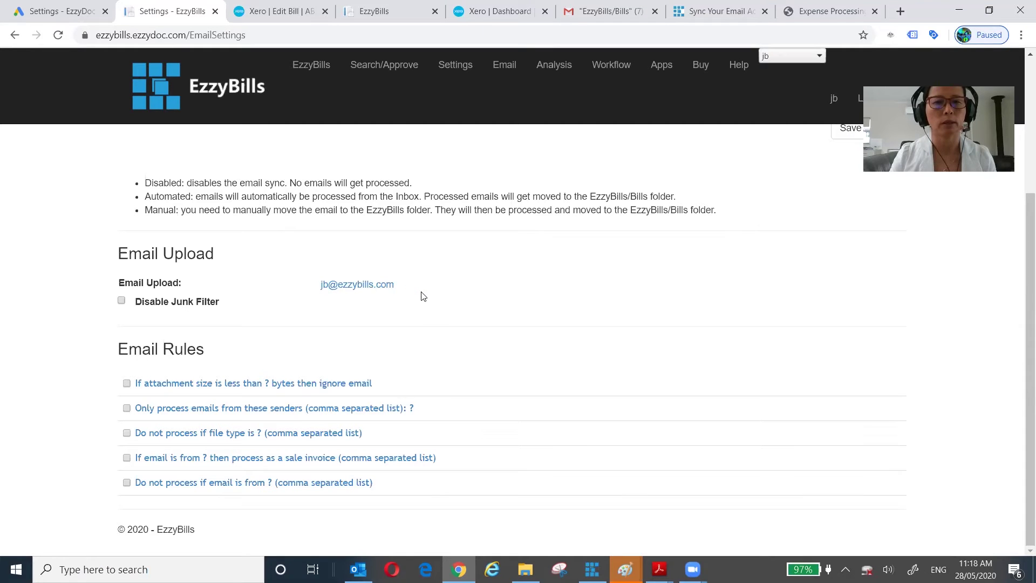
scroll(423, 297, up, 3)
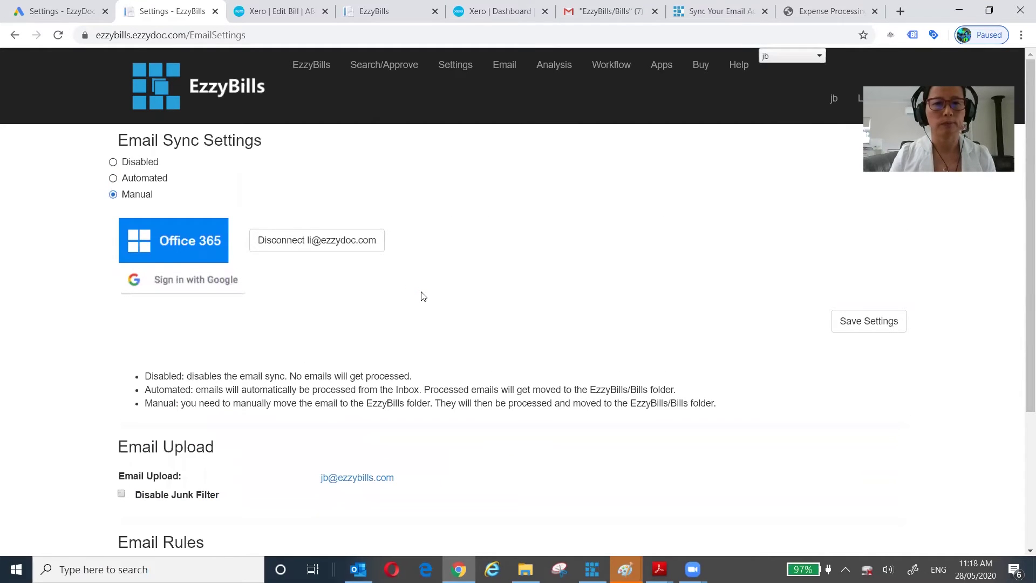
scroll(423, 296, down, 3)
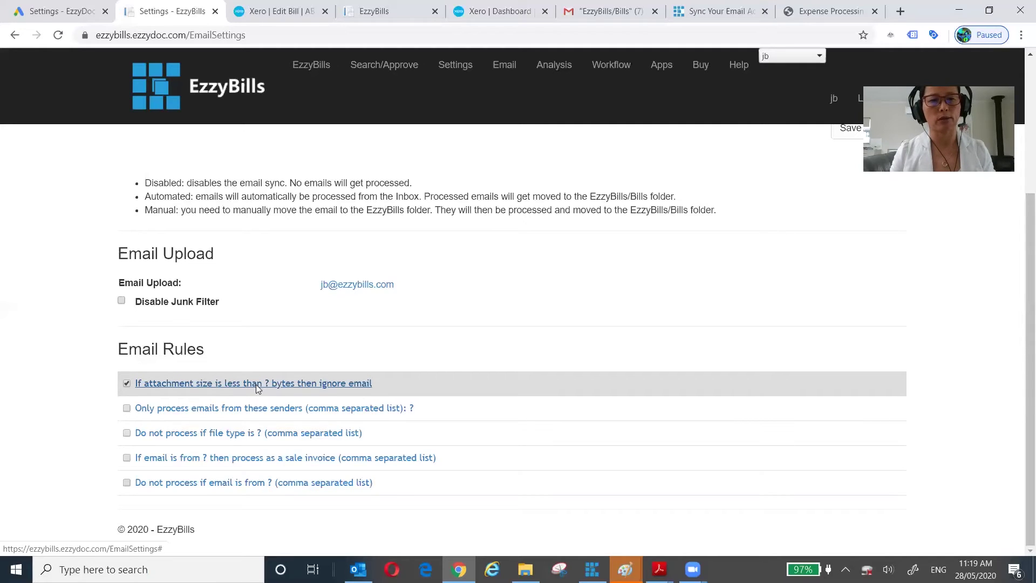
- Set the attachment-size rule threshold to 10000 bytes
click(255, 385)
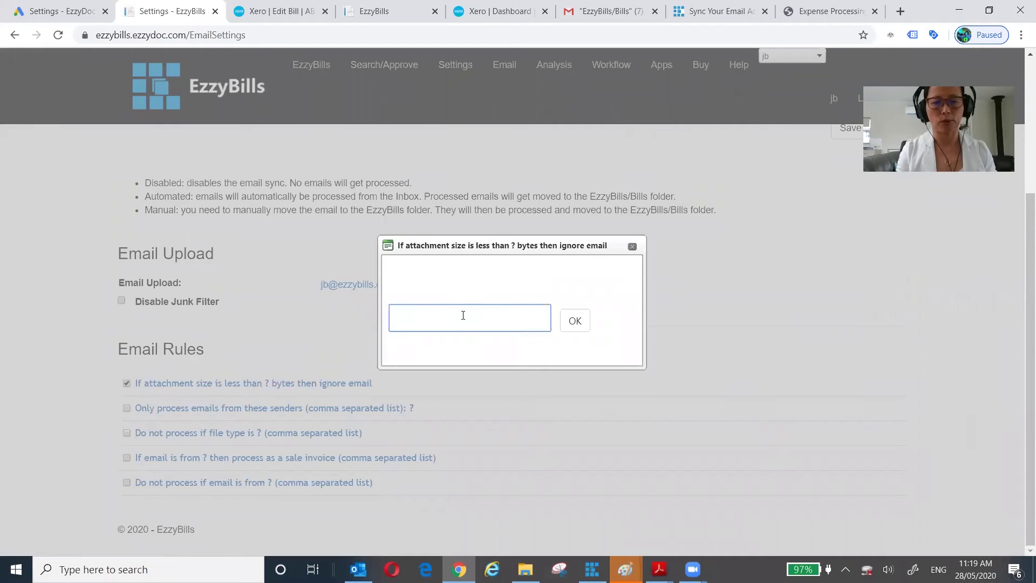
text(1)
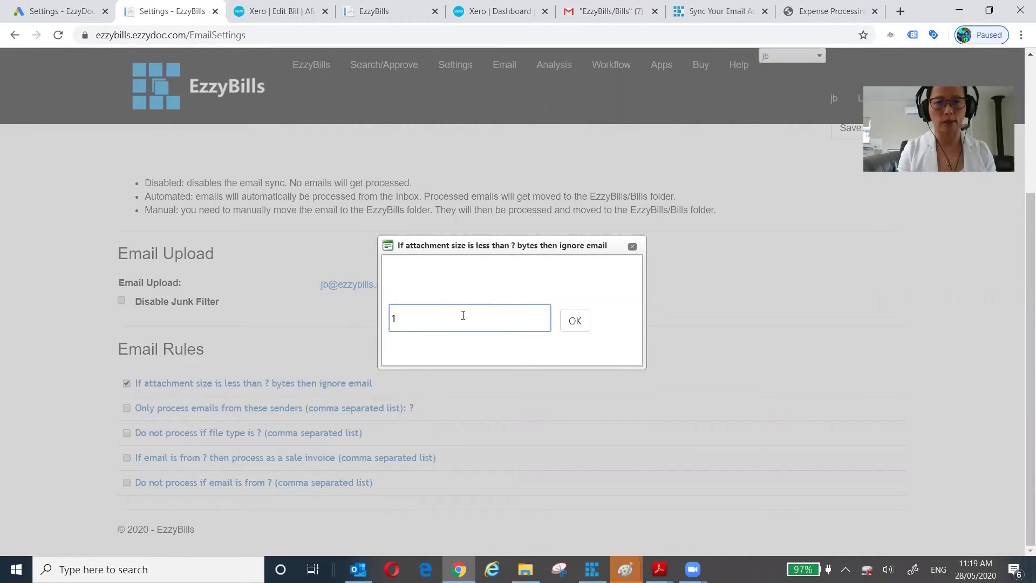
text(0000)
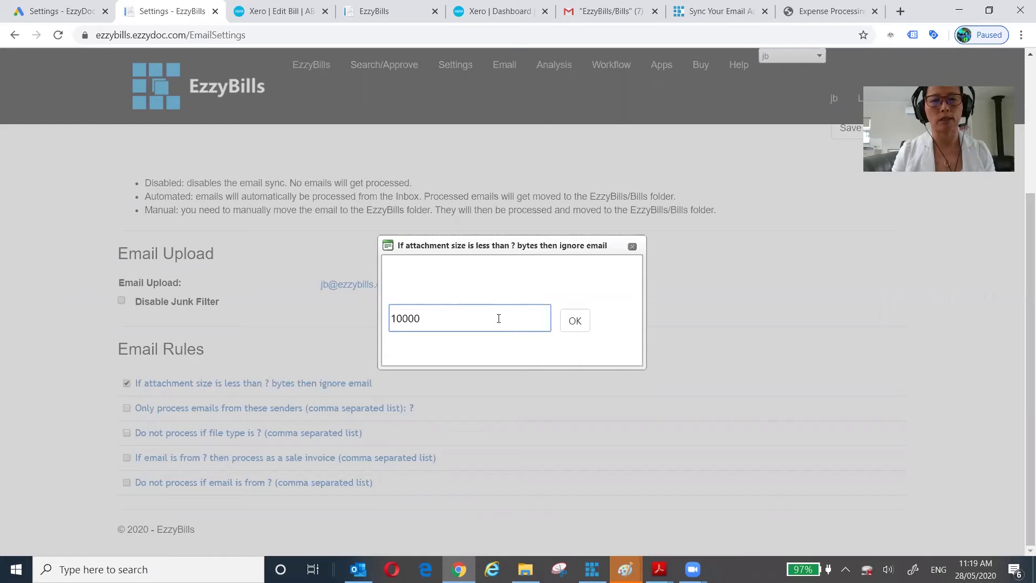
click(575, 321)
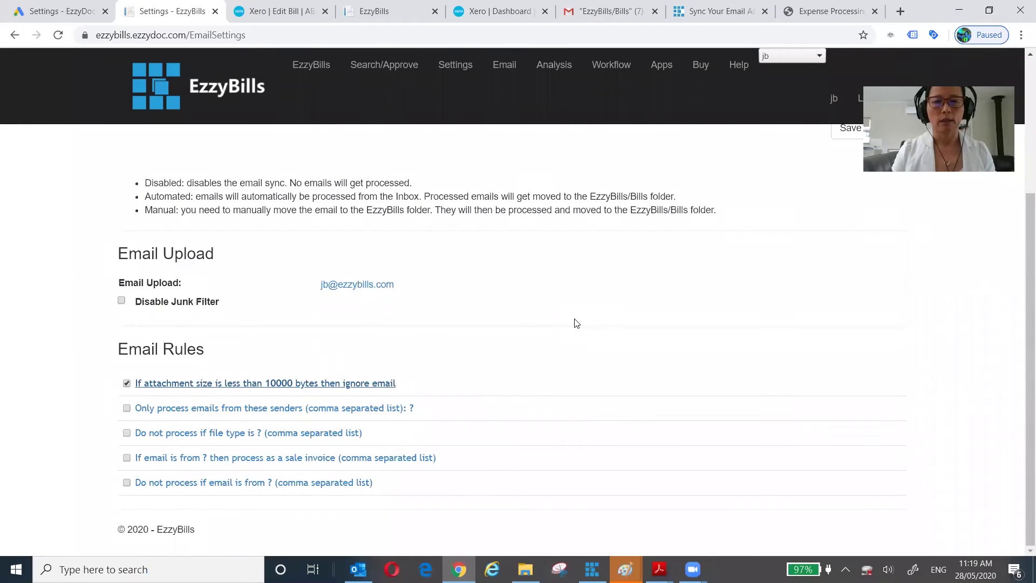
- Save the email settings
scroll(702, 364, up, 2)
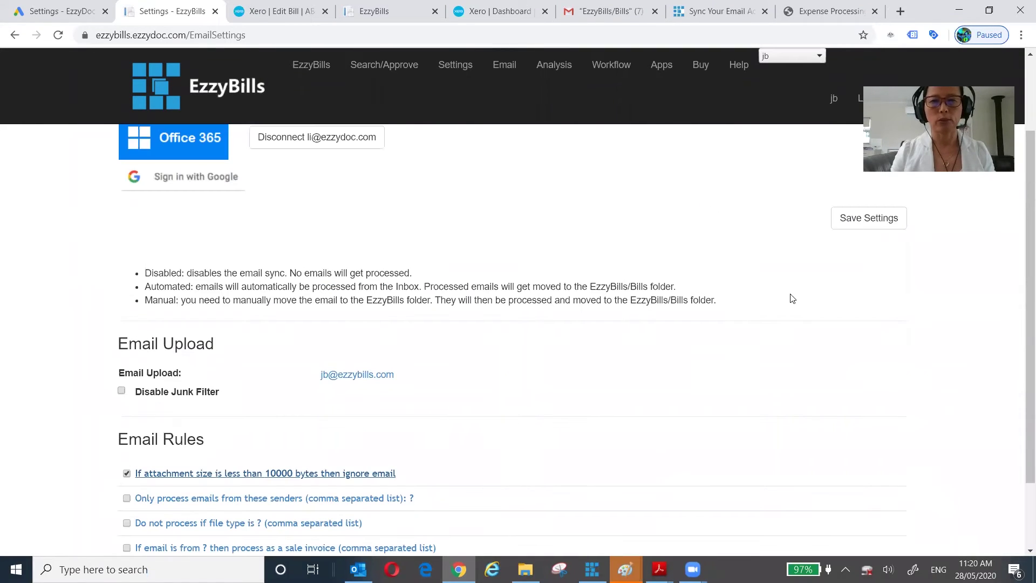
click(865, 220)
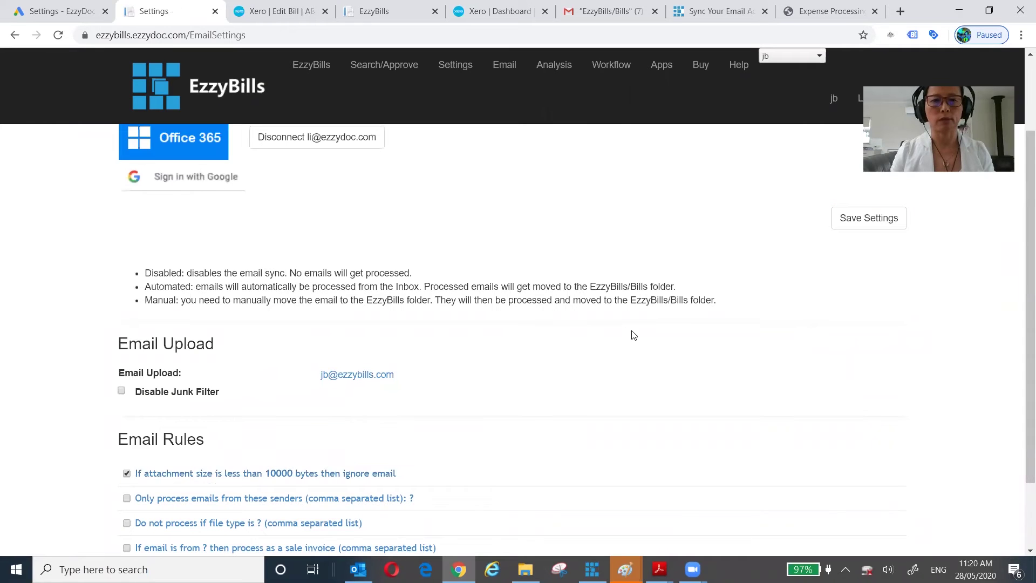
scroll(633, 335, down, 2)
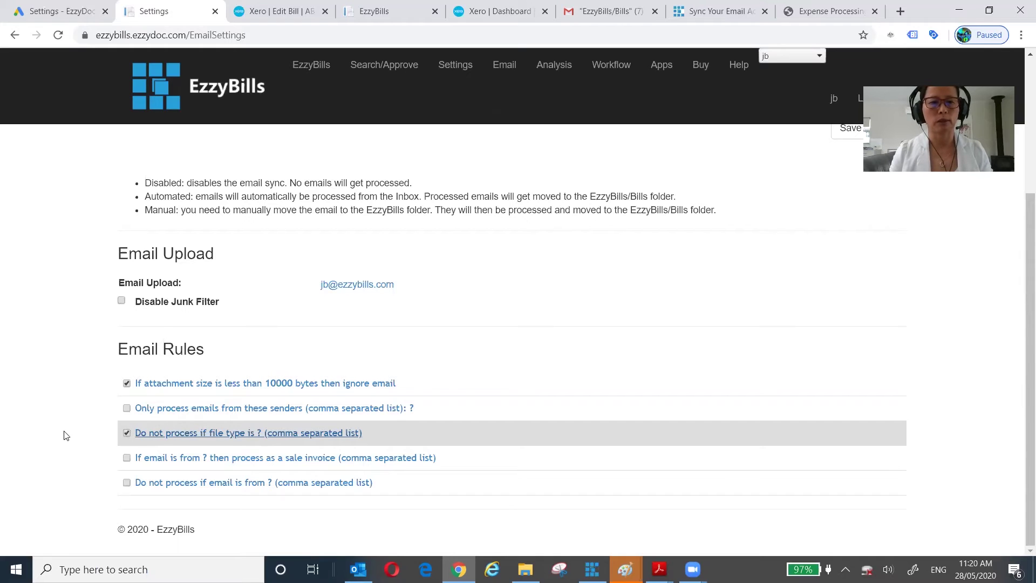
- Enable the file-type rule to skip 'csv, jpg' attachments and save the email settings
click(126, 434)
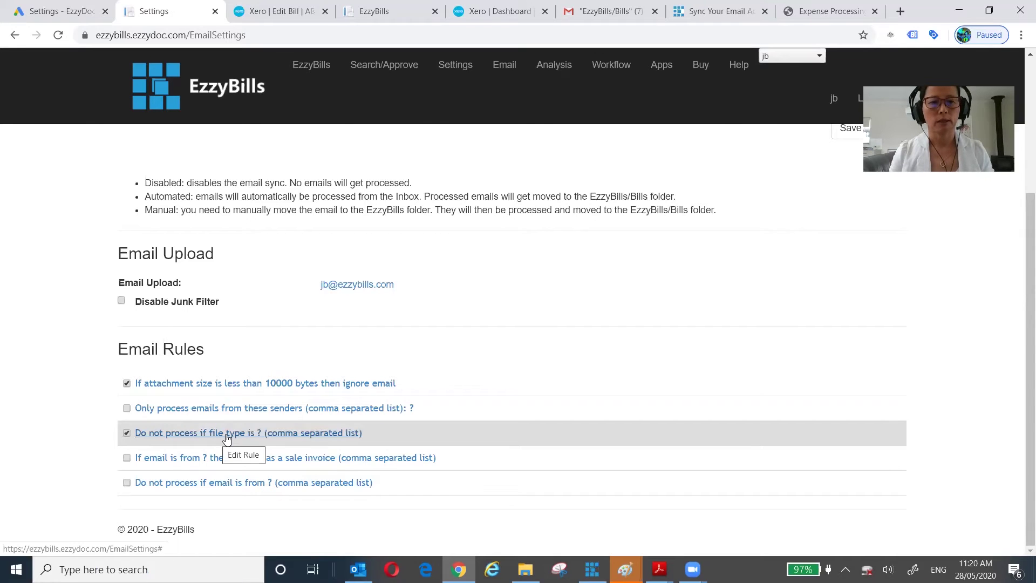
click(227, 434)
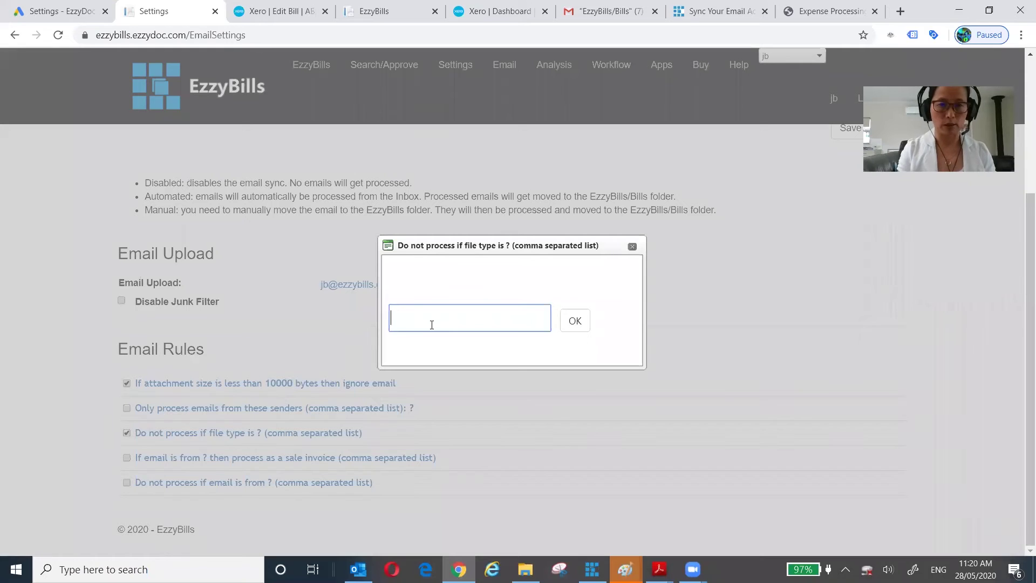
text(cs)
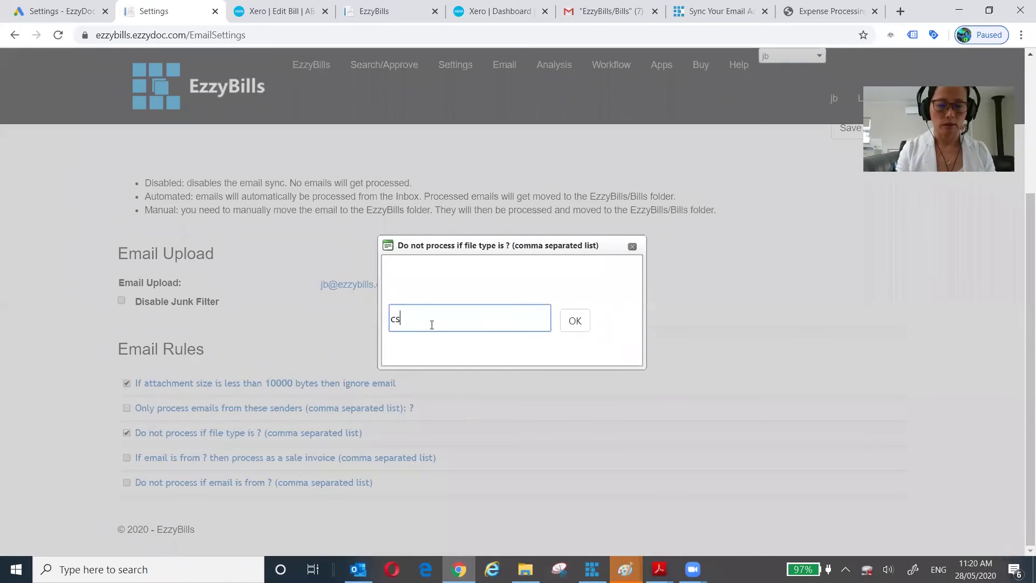
text(v)
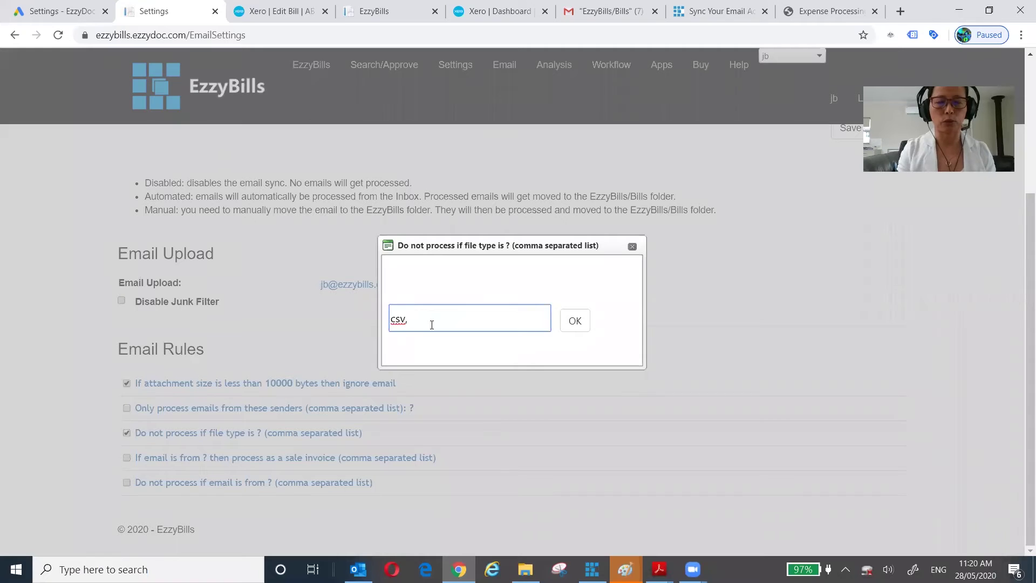
text(, jpg)
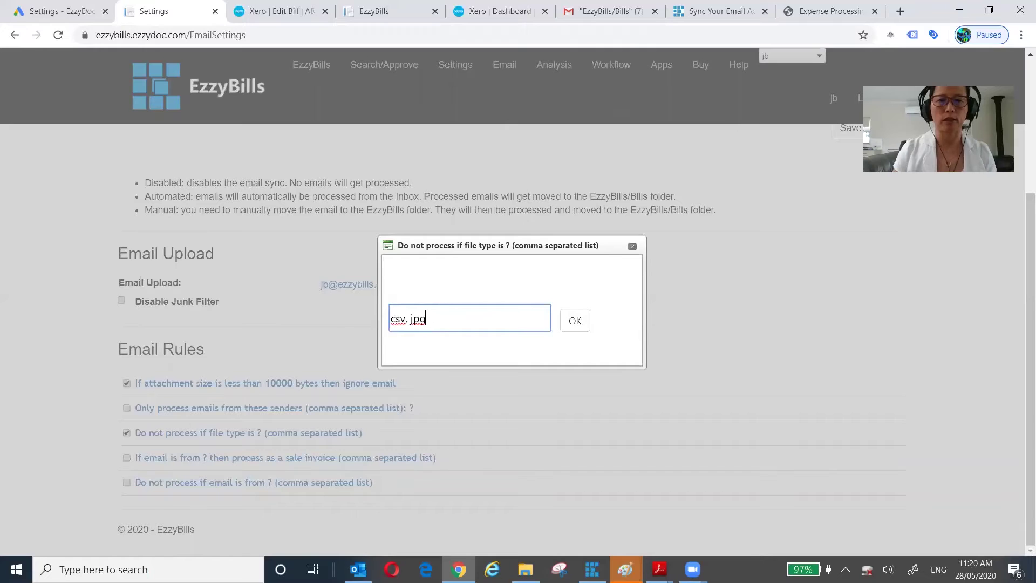
click(575, 322)
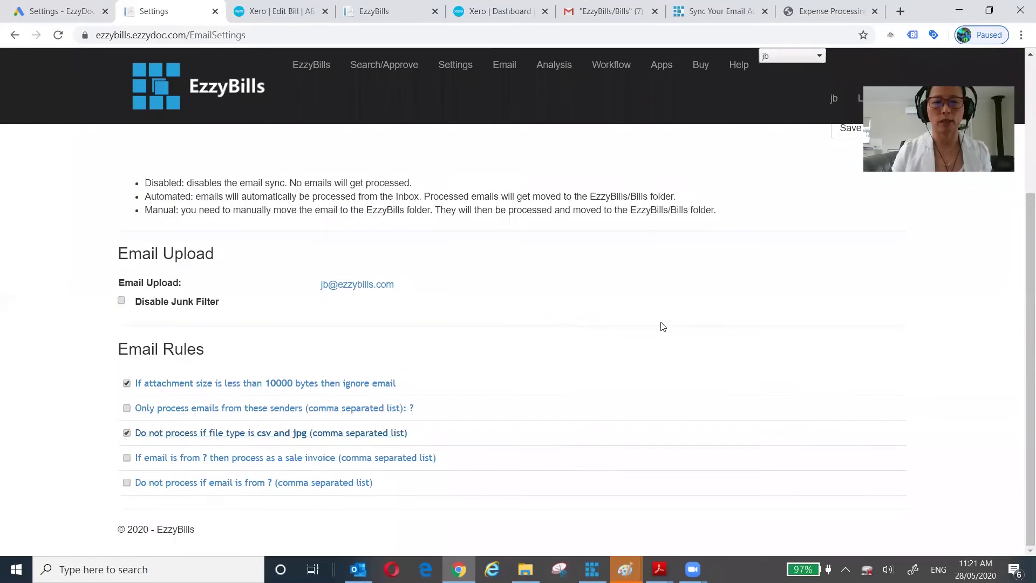
scroll(768, 381, up, 3)
click(866, 307)
scroll(762, 324, down, 3)
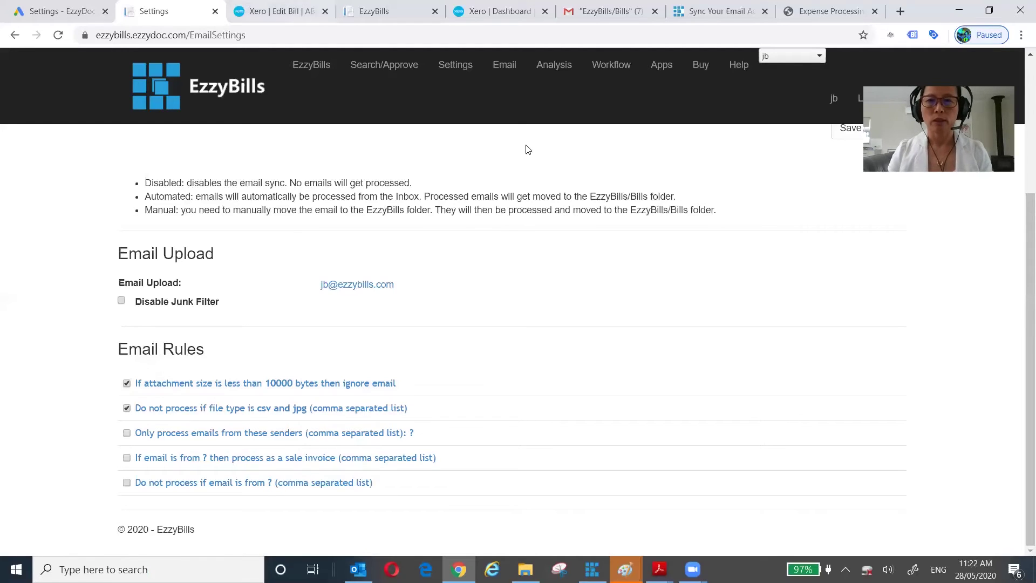
- Switch to the Email Sync slide deck and scroll to slide 6, 'Advantage of Email Sync'
click(817, 12)
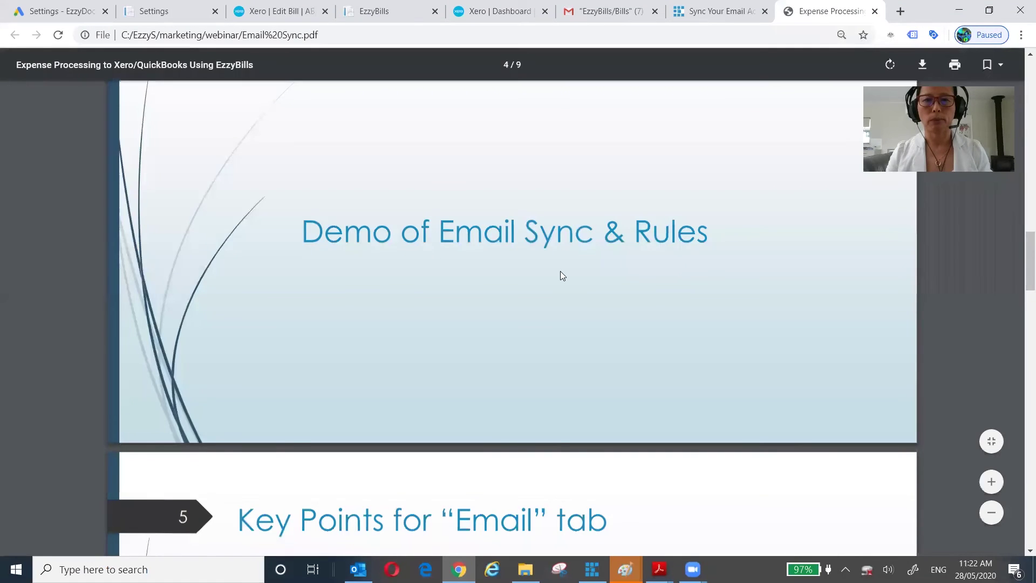
scroll(560, 274, down, 6)
scroll(561, 275, down, 2)
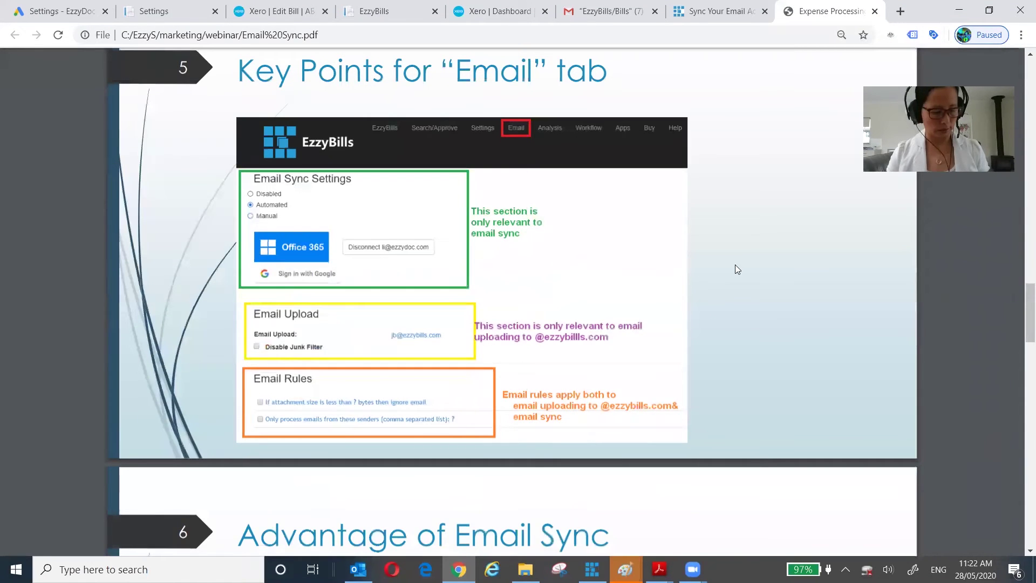
scroll(737, 269, up, 3)
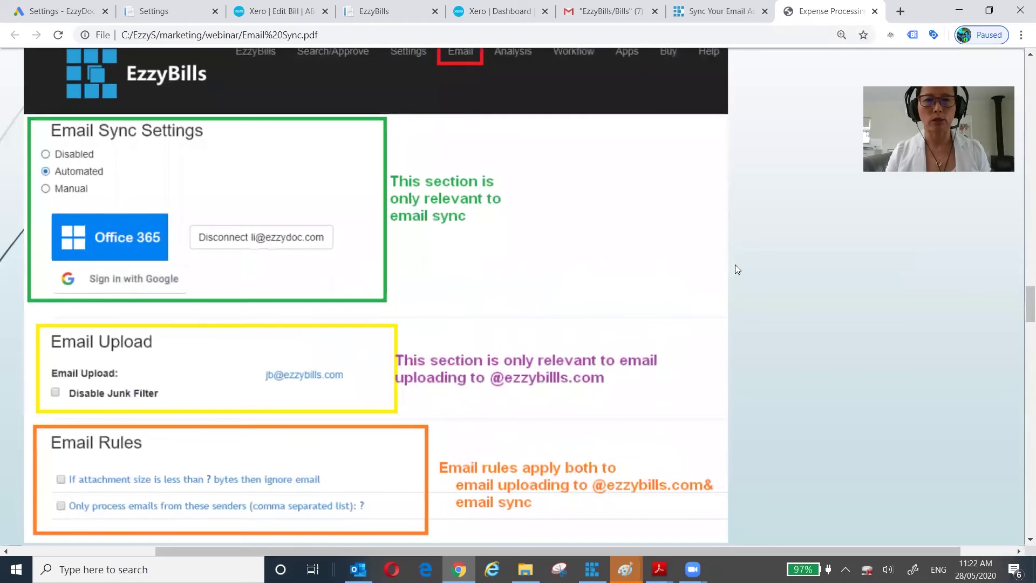
scroll(738, 269, down, 4)
scroll(738, 269, up, 1)
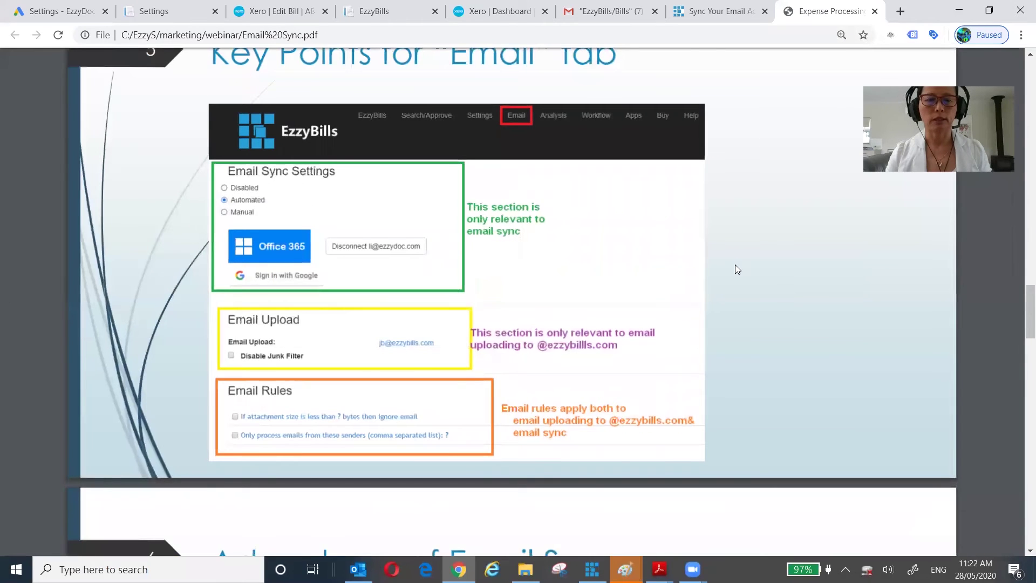
scroll(737, 269, up, 2)
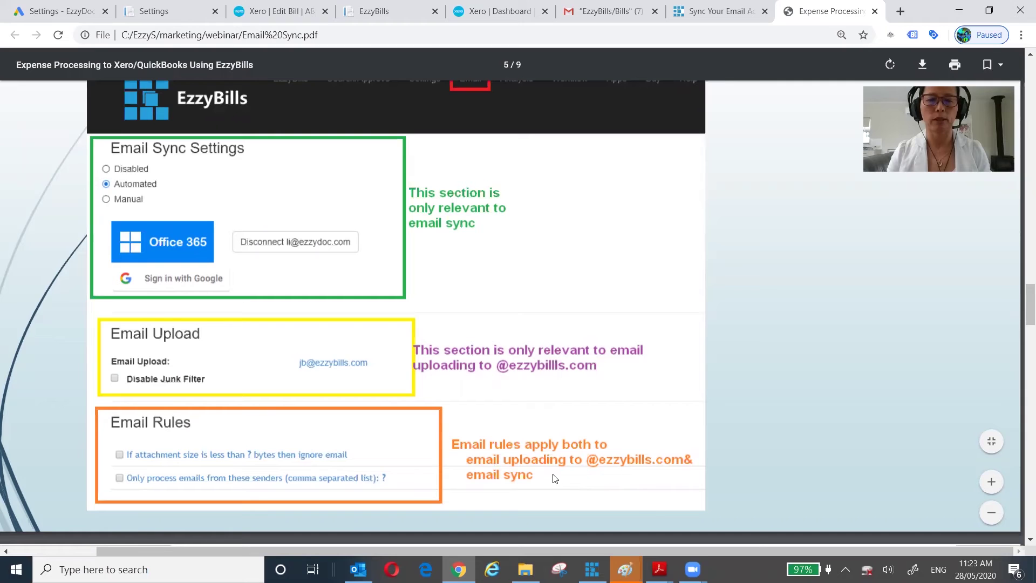
scroll(748, 424, down, 6)
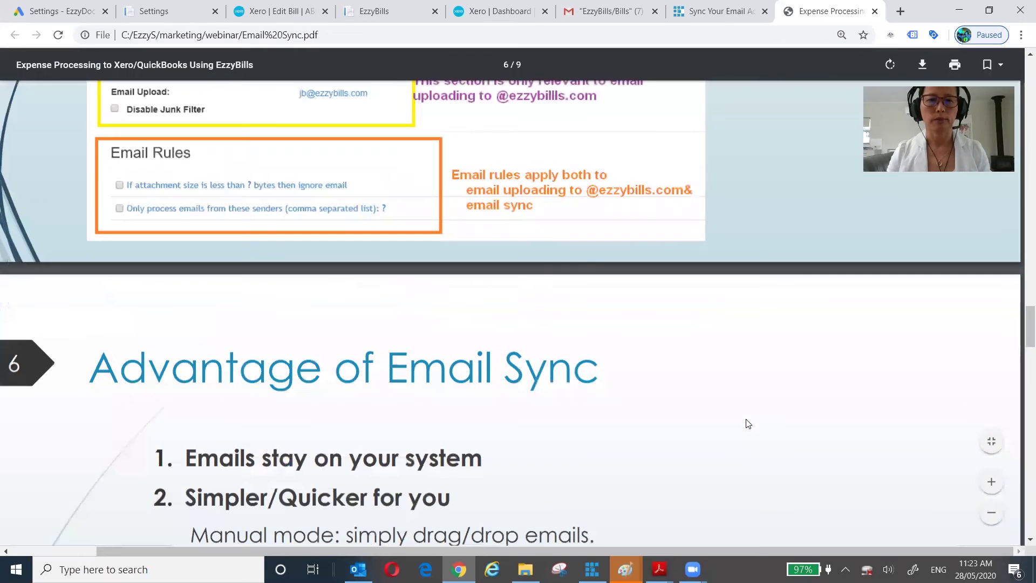
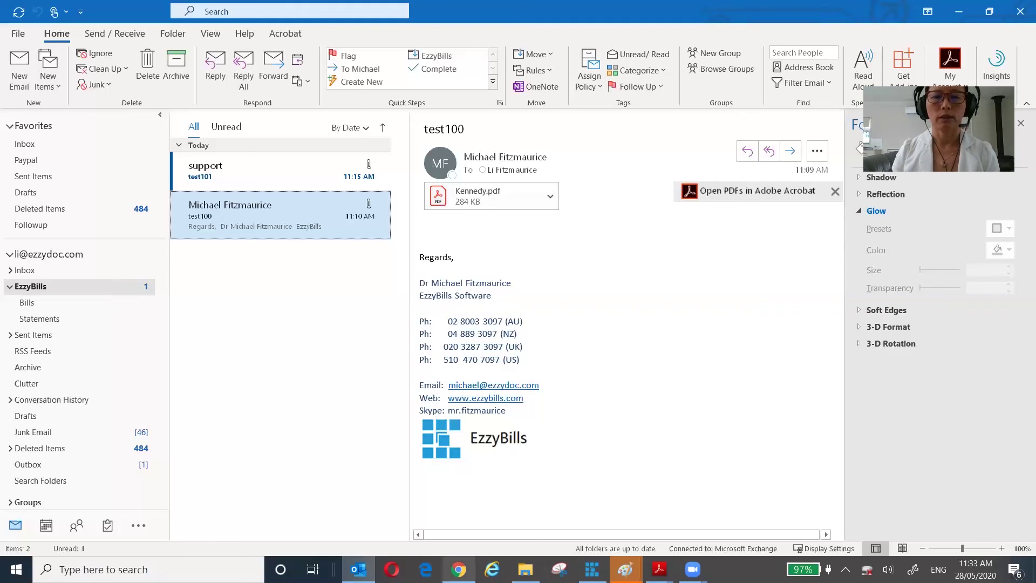
- Switch from Outlook back to Chrome and the EzzyBills grid showing uploaded bill 6384387
mouse_move(459, 569)
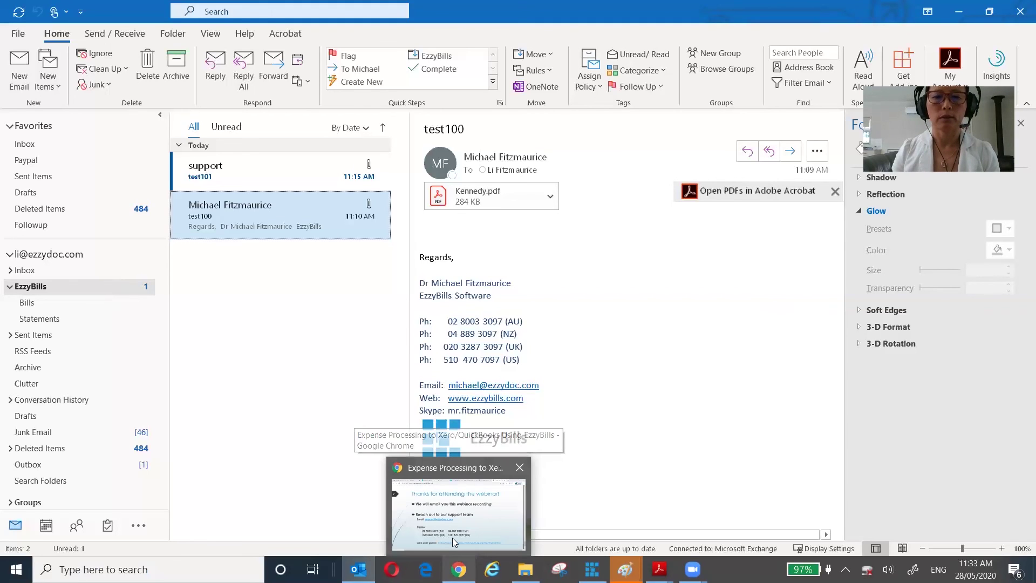
click(453, 538)
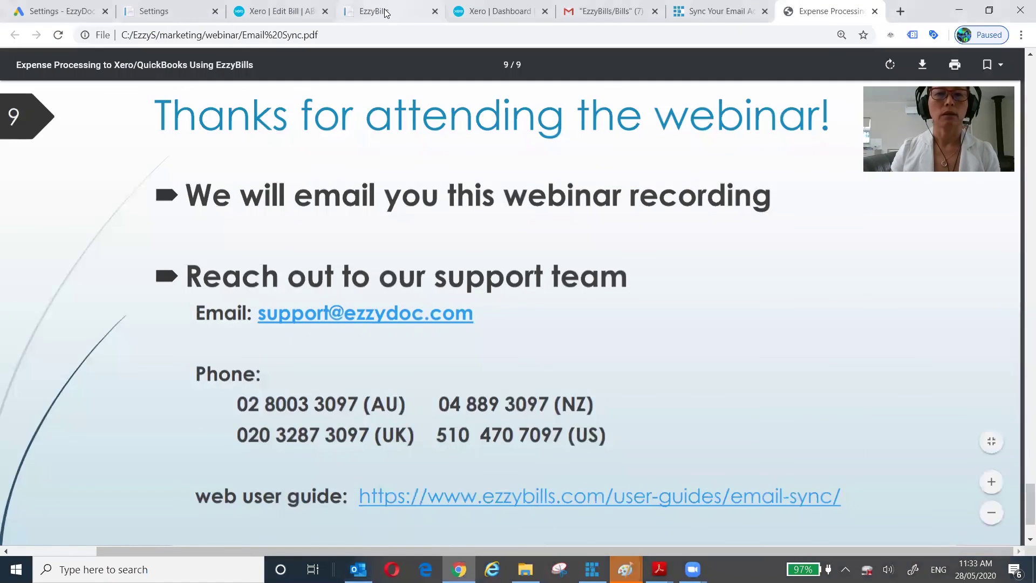
click(386, 13)
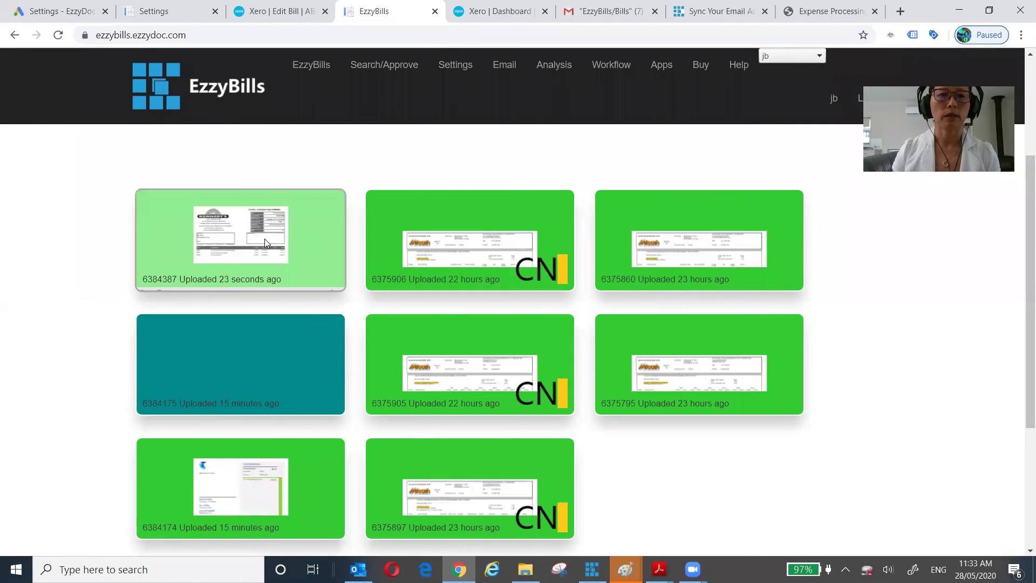
- Reload EzzyBills to confirm bill 6384387 exported to Xero as a $625.00 supplier invoice
click(61, 39)
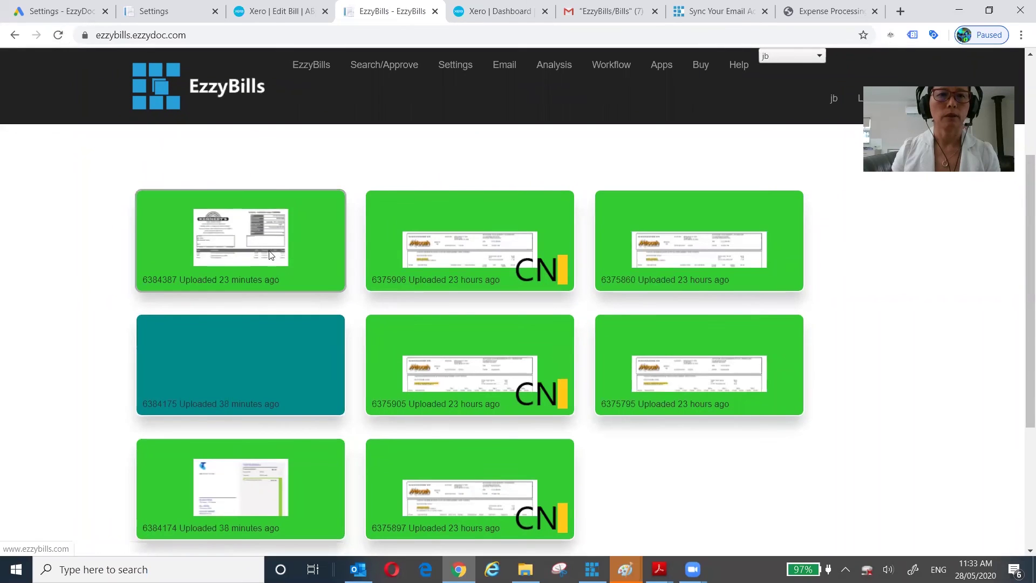
mouse_move(255, 239)
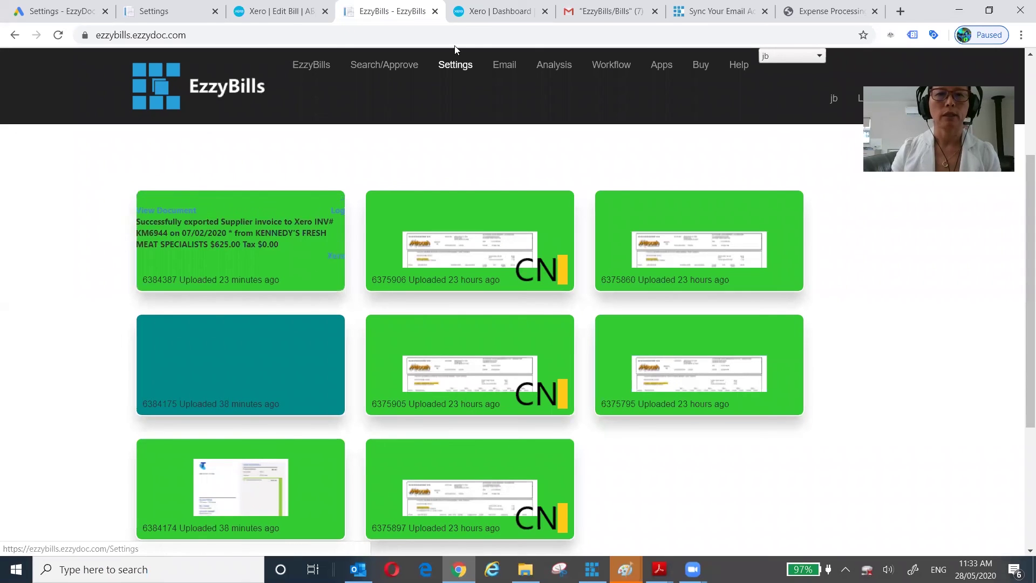
click(493, 12)
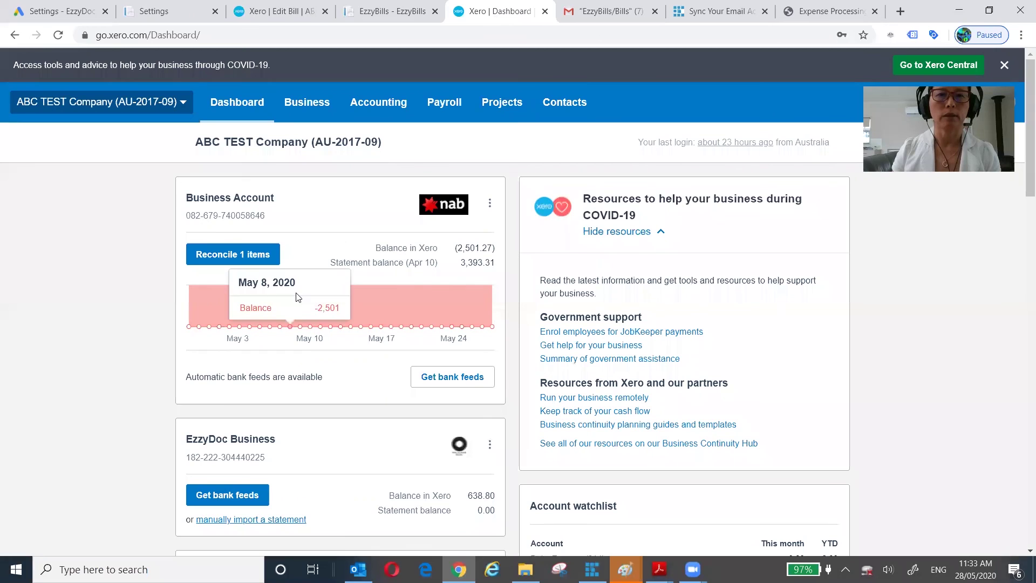
- Open the exported Kennedy draft bill KM6944 for $625.00 in Xero
click(264, 15)
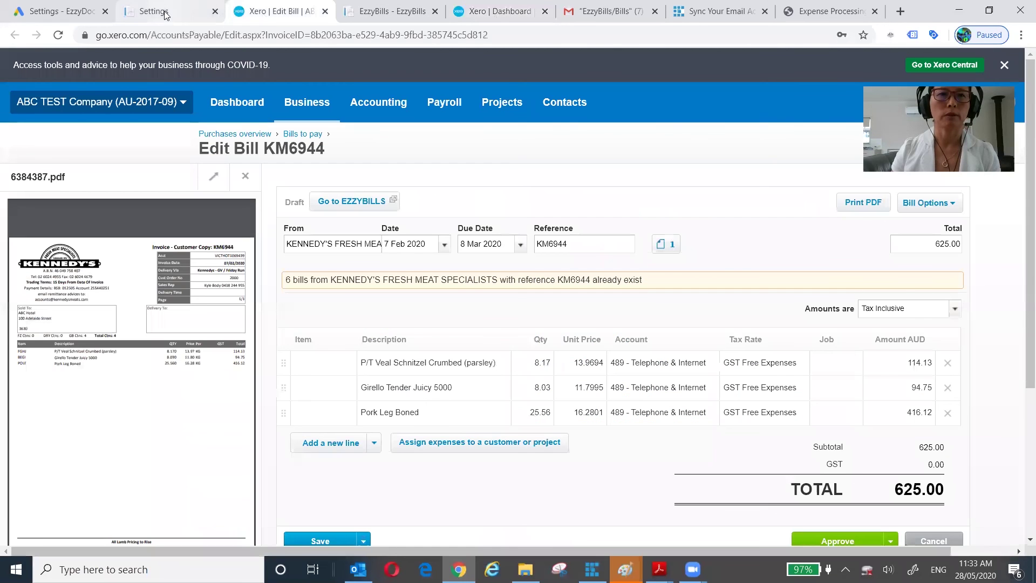
click(410, 12)
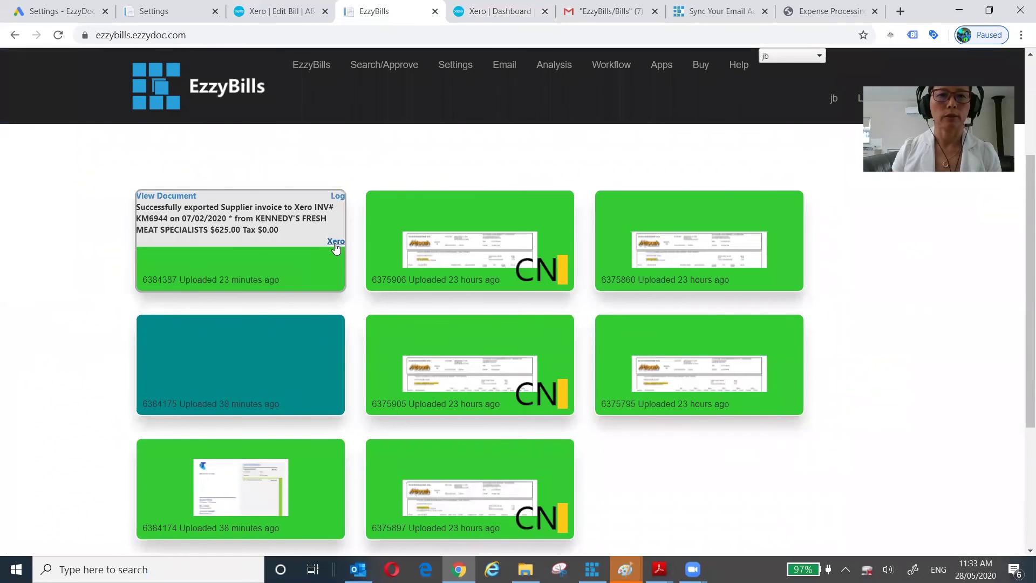
click(334, 243)
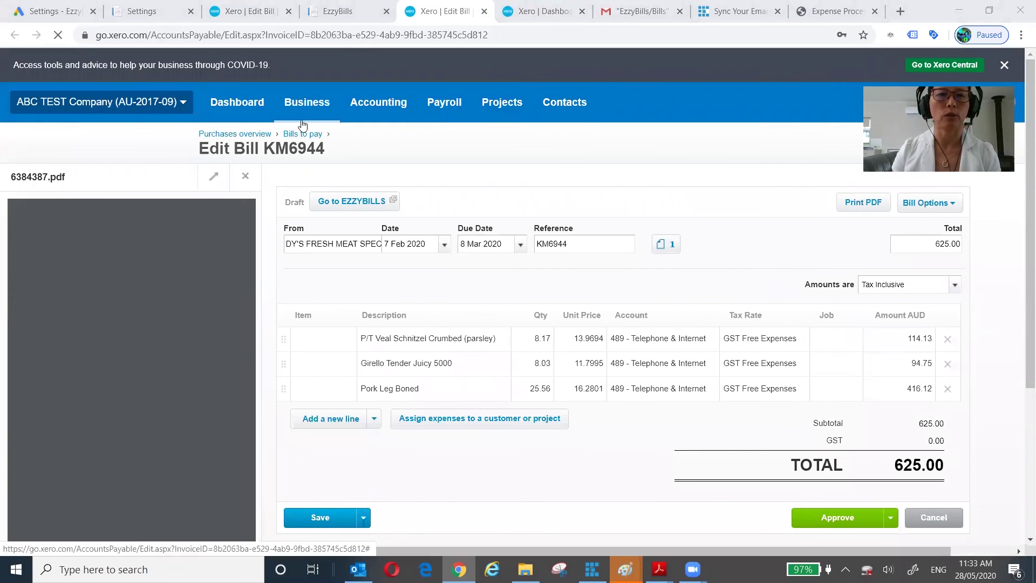
- Review Xero's 67 draft bills to pay, then return to the webinar's closing thank-you slide
click(291, 135)
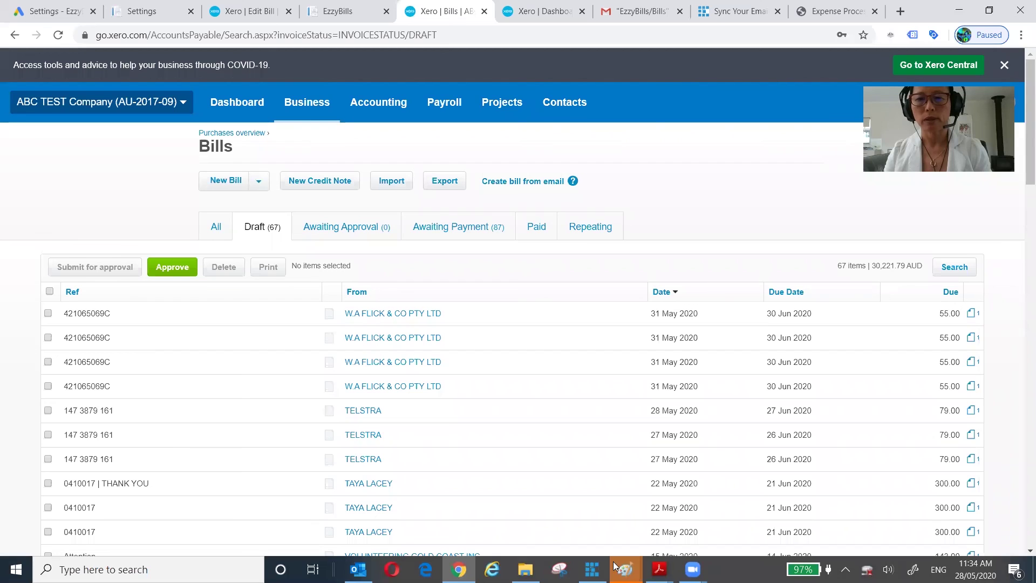
click(791, 12)
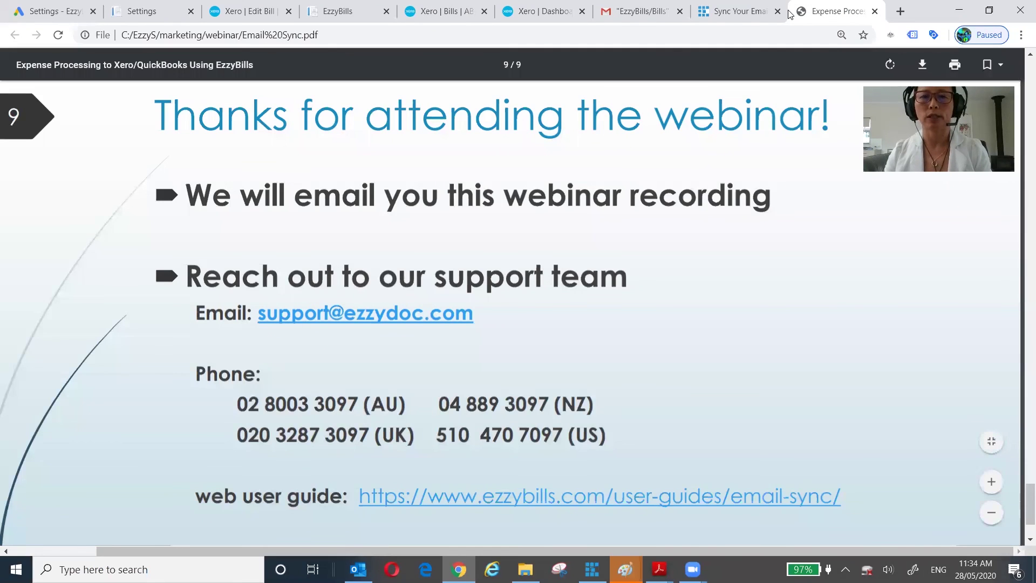
scroll(690, 367, down, 2)
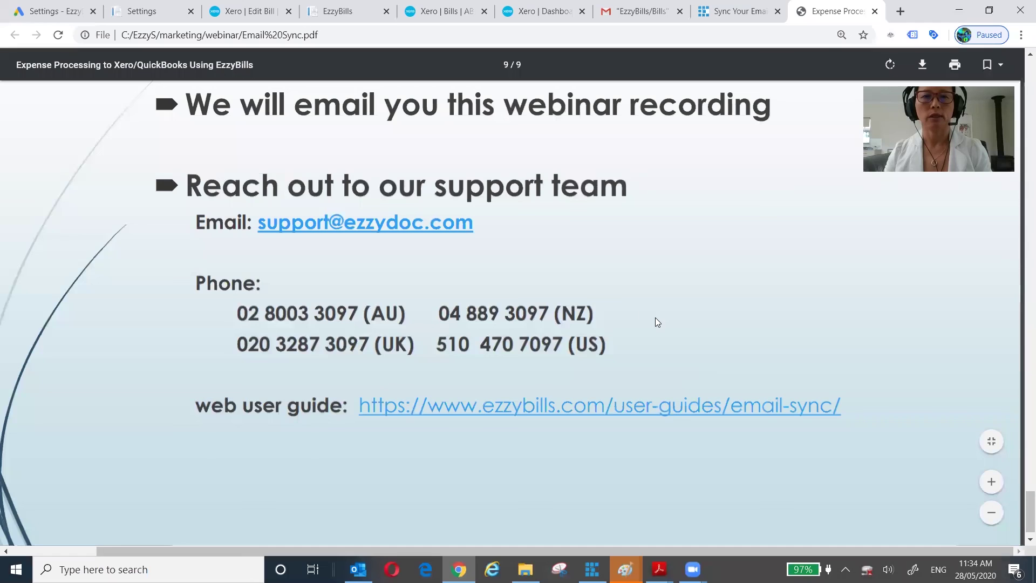